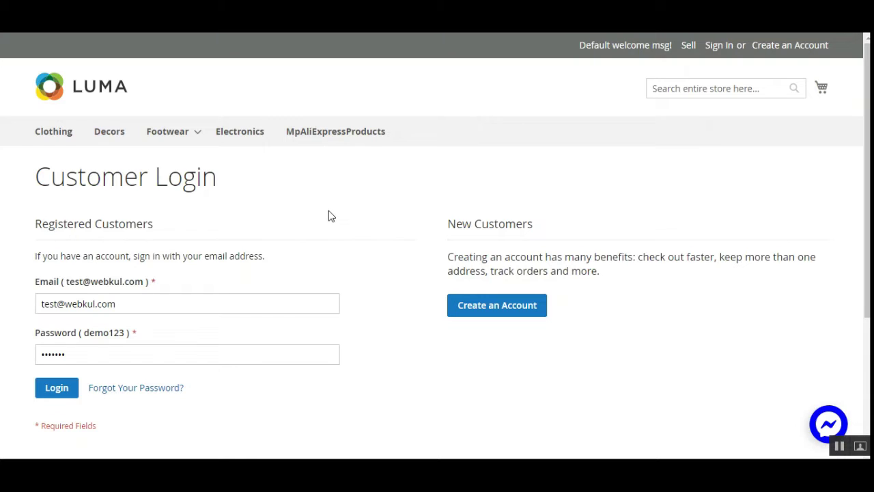
Log in to the customer account with the prefilled credentials to reach the AliExpress import settings.
{"action": "left_click", "coordinate": [60, 391]}
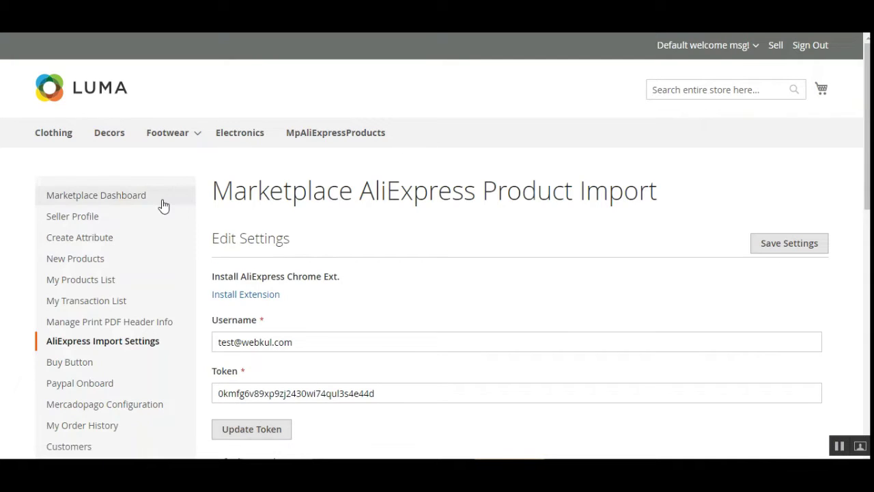
{"action": "scroll", "coordinate": [848, 164], "scroll_direction": "down", "scroll_amount": 2}
{"action": "scroll", "coordinate": [437, 246], "scroll_direction": "down", "scroll_amount": 2}
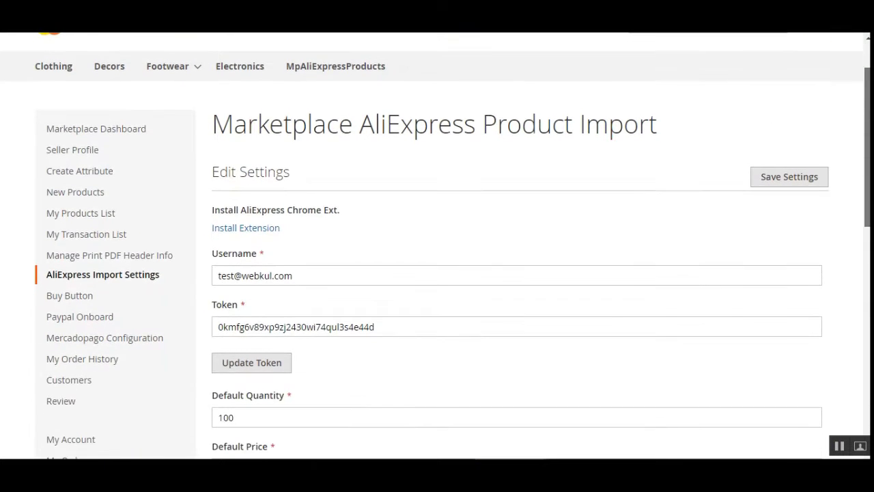
{"action": "scroll", "coordinate": [437, 246], "scroll_direction": "up", "scroll_amount": 3}
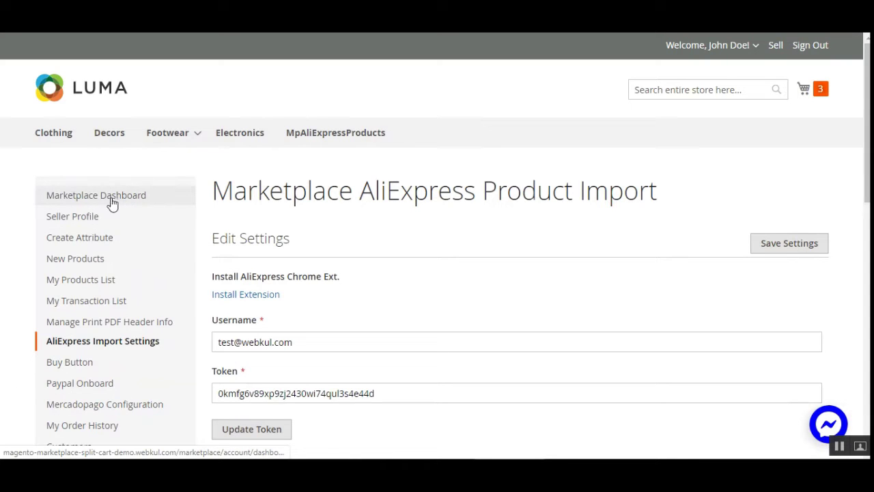
Look through the Marketplace AliExpress Product Import settings, from the extension link down to the Product Active option.
{"action": "scroll", "coordinate": [866, 123], "scroll_direction": "down", "scroll_amount": 2}
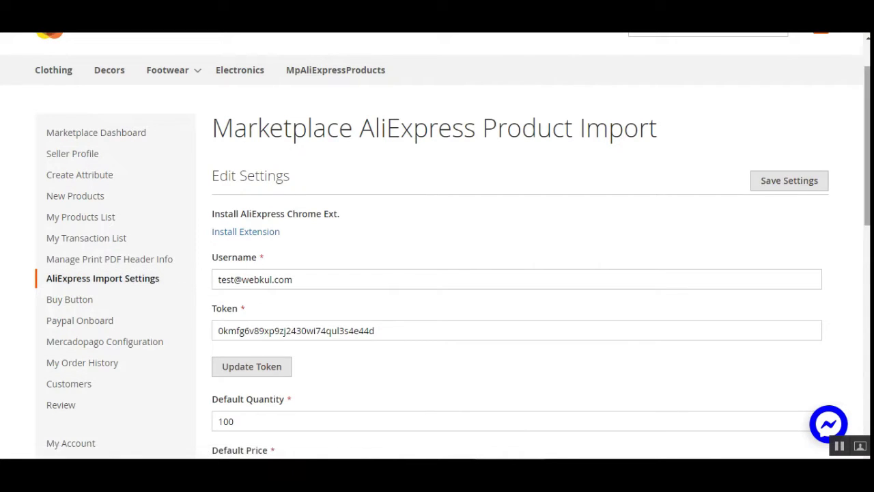
{"action": "scroll", "coordinate": [566, 213], "scroll_direction": "down", "scroll_amount": 4}
{"action": "scroll", "coordinate": [450, 266], "scroll_direction": "down", "scroll_amount": 3}
{"action": "scroll", "coordinate": [451, 266], "scroll_direction": "up", "scroll_amount": 5}
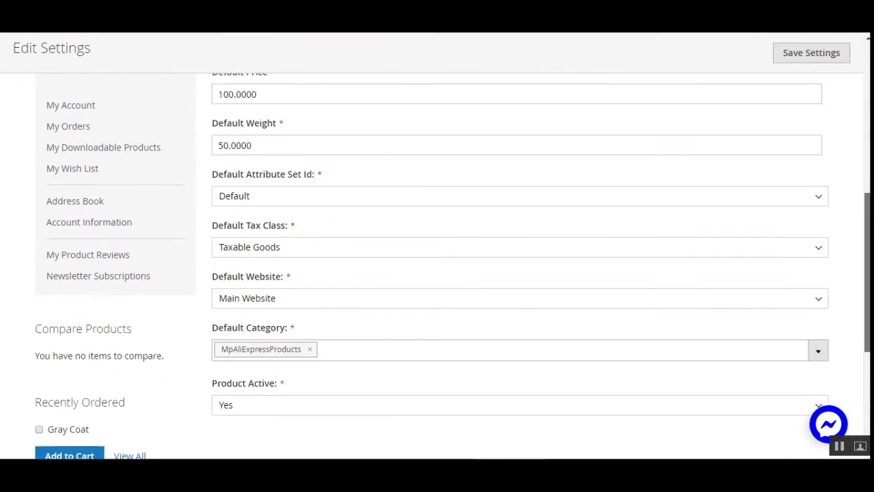
{"action": "scroll", "coordinate": [451, 266], "scroll_direction": "up", "scroll_amount": 2}
{"action": "scroll", "coordinate": [450, 266], "scroll_direction": "down", "scroll_amount": 1}
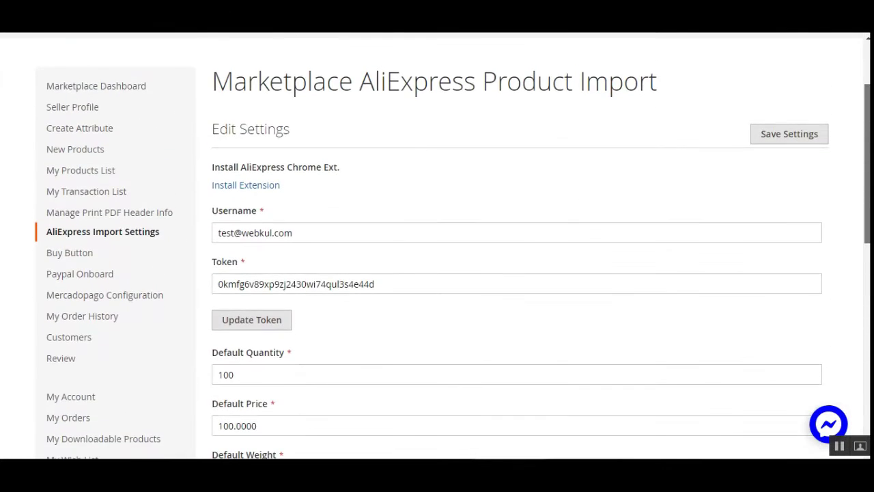
{"action": "scroll", "coordinate": [480, 253], "scroll_direction": "up", "scroll_amount": 1}
{"action": "scroll", "coordinate": [479, 252], "scroll_direction": "down", "scroll_amount": 1}
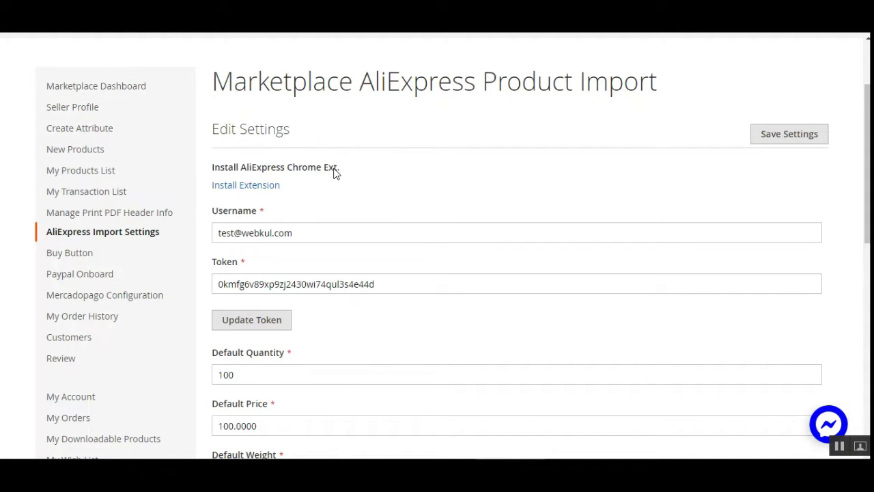
Open the Chrome Web Store page of the AliExpress importer extension from the import settings.
{"action": "left_click", "coordinate": [235, 186]}
{"action": "right_click", "coordinate": [247, 187]}
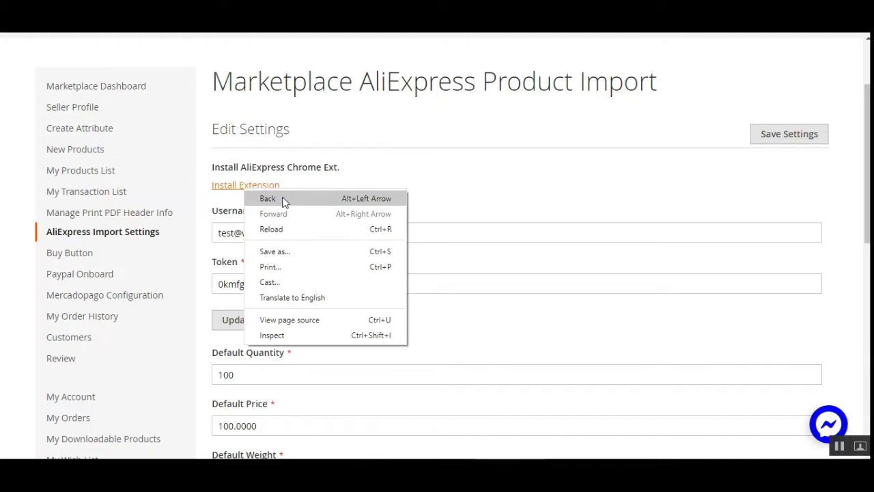
{"action": "left_click", "coordinate": [378, 171]}
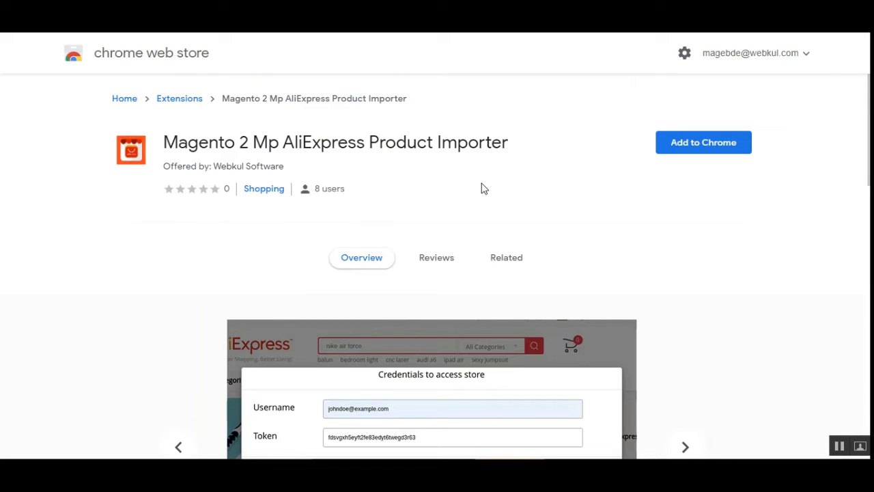
{"action": "left_click_drag", "start_coordinate": [868, 158], "coordinate": [868, 161]}
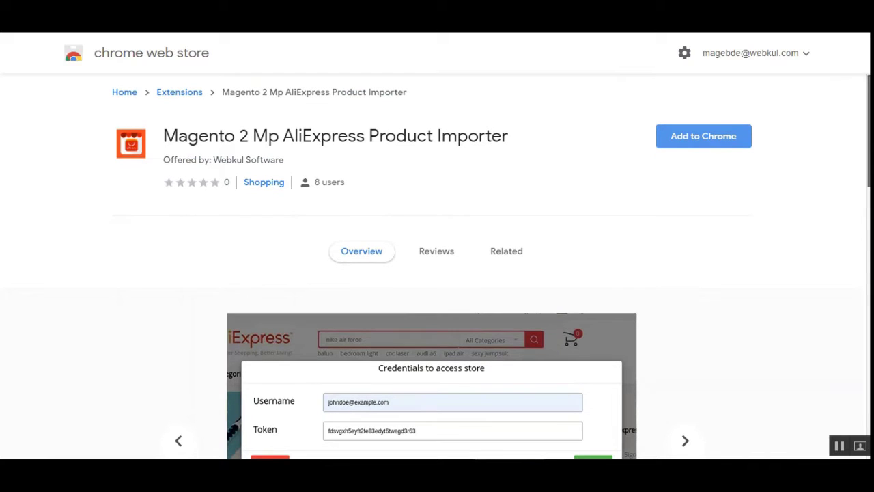
{"action": "scroll", "coordinate": [287, 144], "scroll_direction": "up", "scroll_amount": 1}
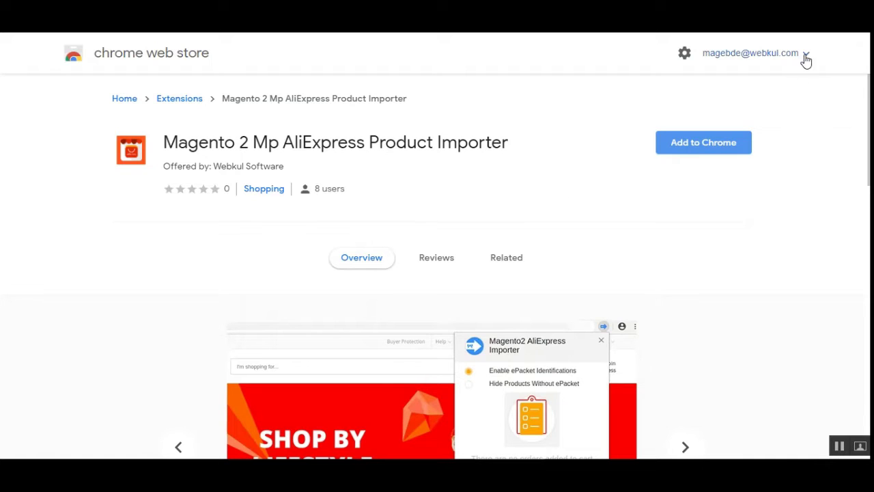
Install the Magento 2 Mp AliExpress Product Importer extension in Chrome and dismiss the installation notice.
{"action": "left_click", "coordinate": [689, 151]}
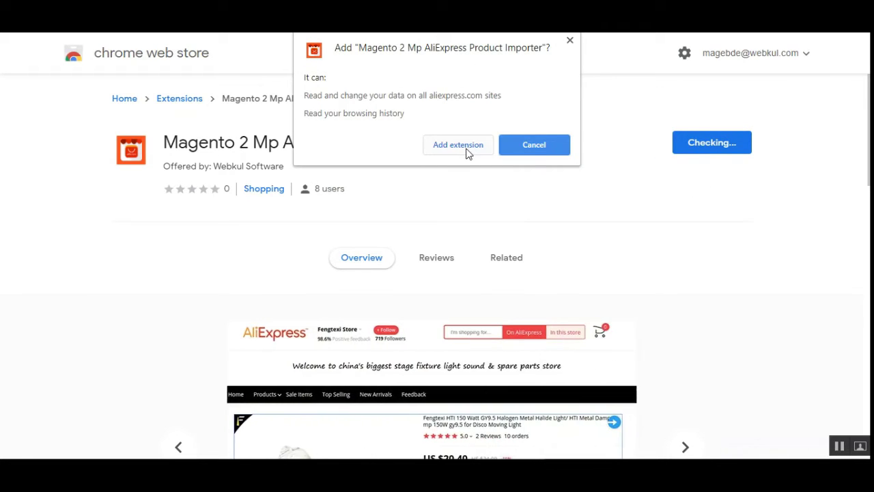
{"action": "left_click", "coordinate": [468, 152]}
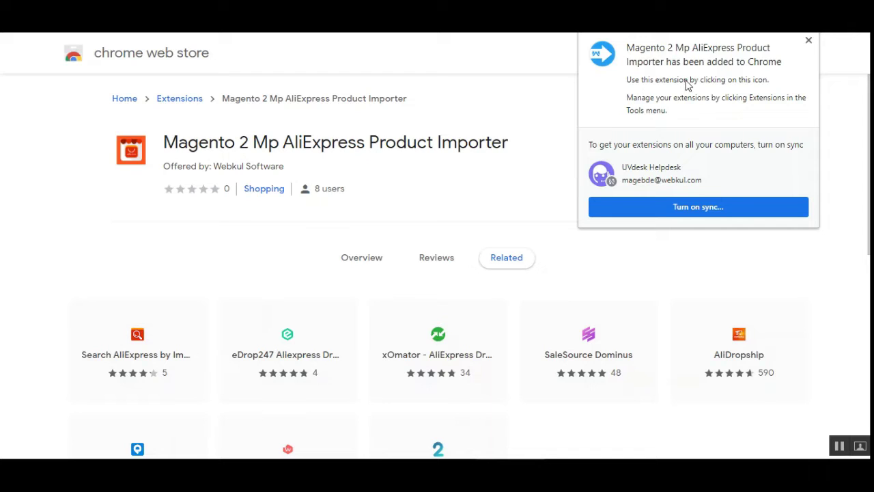
{"action": "left_click", "coordinate": [809, 41]}
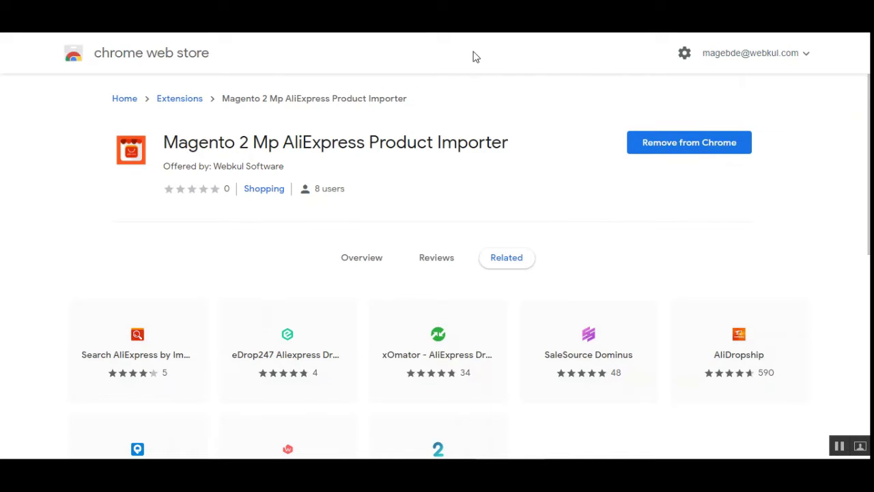
Return to the AliExpress import settings and examine the username, token, default quantity, price and weight fields.
{"action": "left_click", "coordinate": [841, 449]}
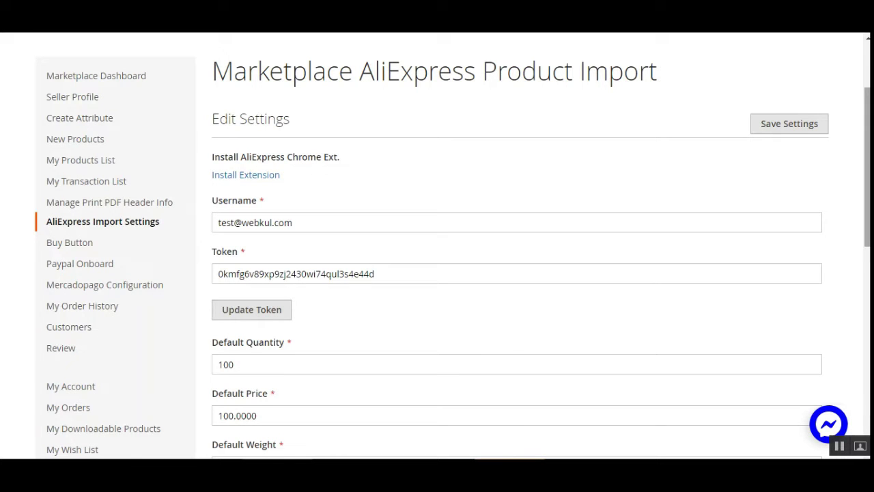
{"action": "scroll", "coordinate": [704, 187], "scroll_direction": "down", "scroll_amount": 1}
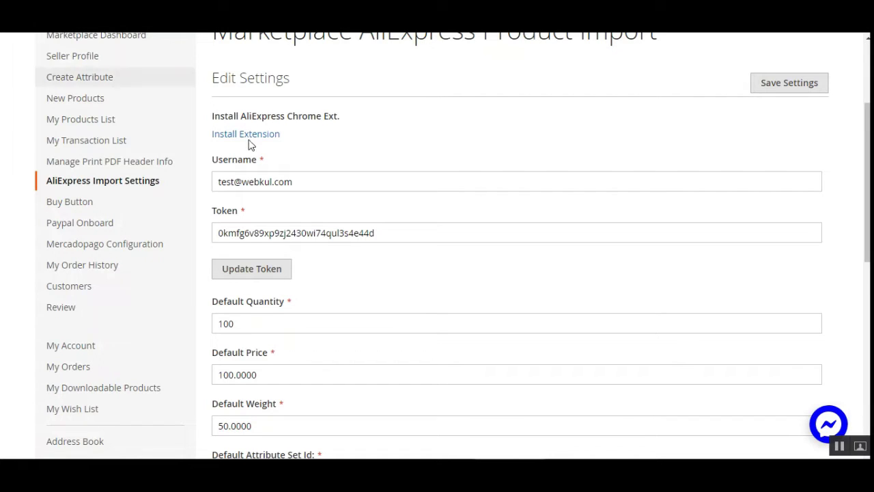
{"action": "left_click", "coordinate": [330, 180]}
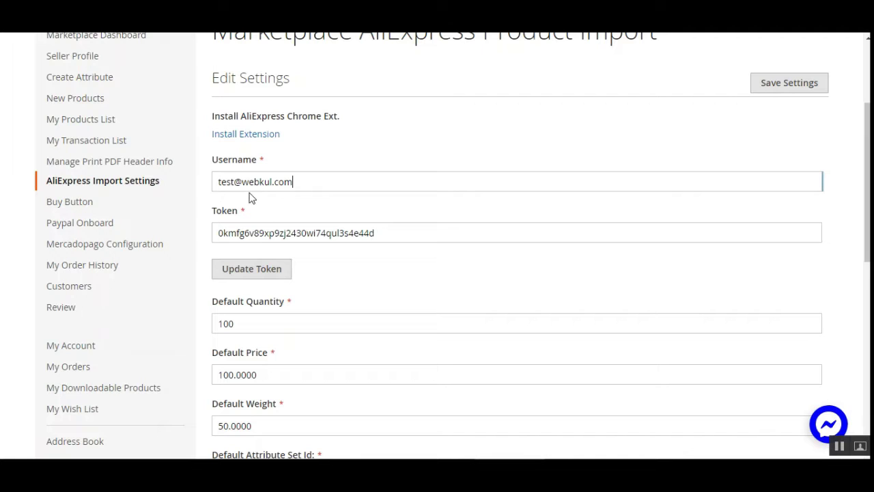
{"action": "mouse_move", "coordinate": [867, 167]}
{"action": "left_mouse_down"}
{"action": "mouse_move", "coordinate": [868, 198]}
{"action": "mouse_move", "coordinate": [868, 119]}
{"action": "mouse_move", "coordinate": [868, 181]}
{"action": "mouse_move", "coordinate": [868, 160]}
{"action": "left_mouse_up"}
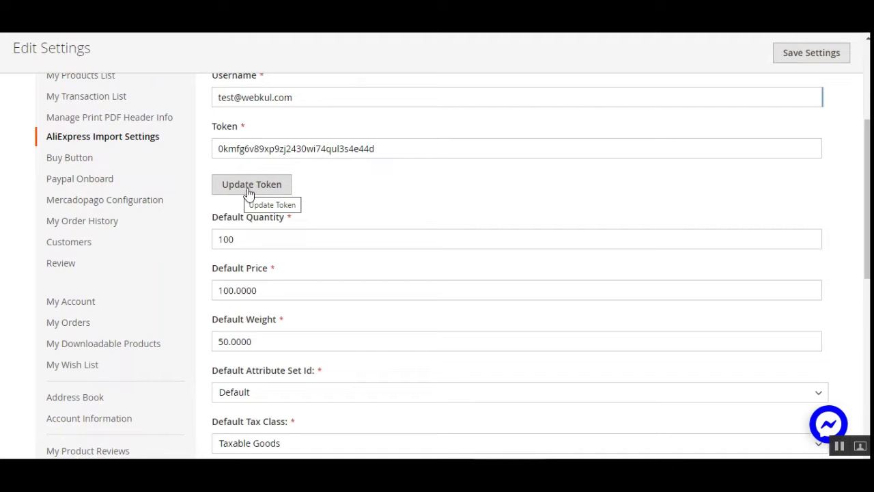
{"action": "left_click_drag", "start_coordinate": [867, 198], "coordinate": [868, 224]}
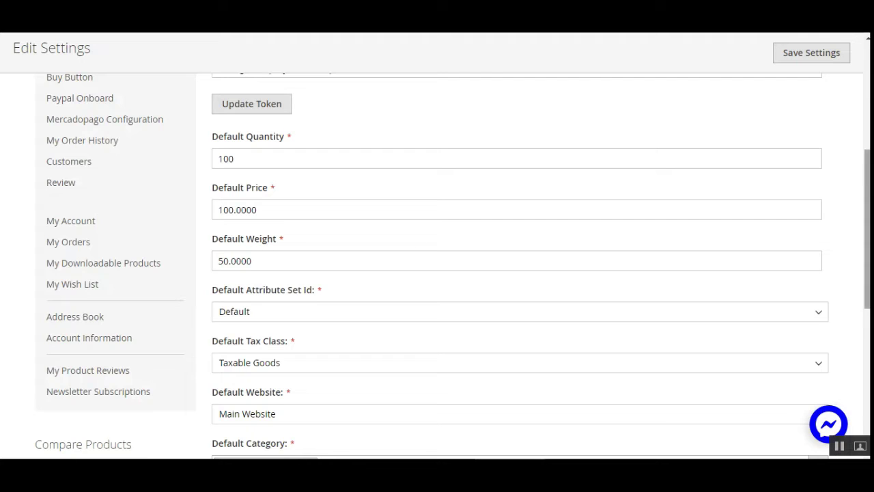
{"action": "scroll", "coordinate": [817, 219], "scroll_direction": "down", "scroll_amount": 1}
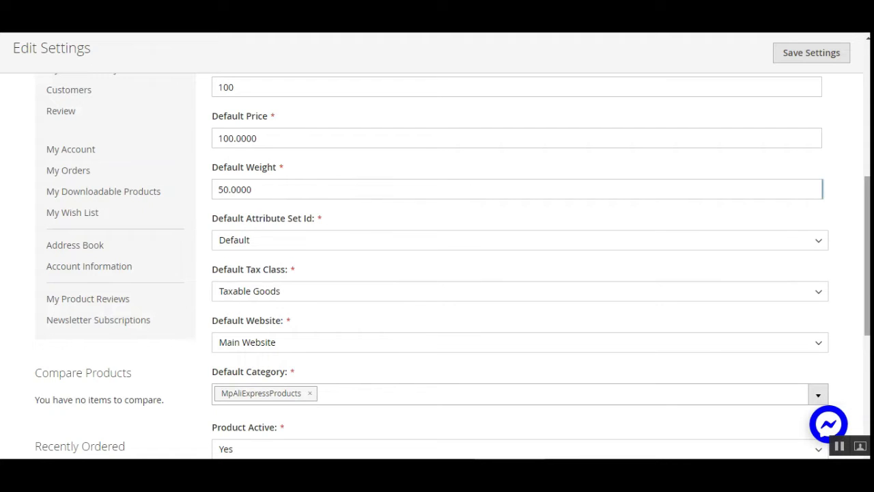
{"action": "left_click_drag", "start_coordinate": [867, 236], "coordinate": [867, 256]}
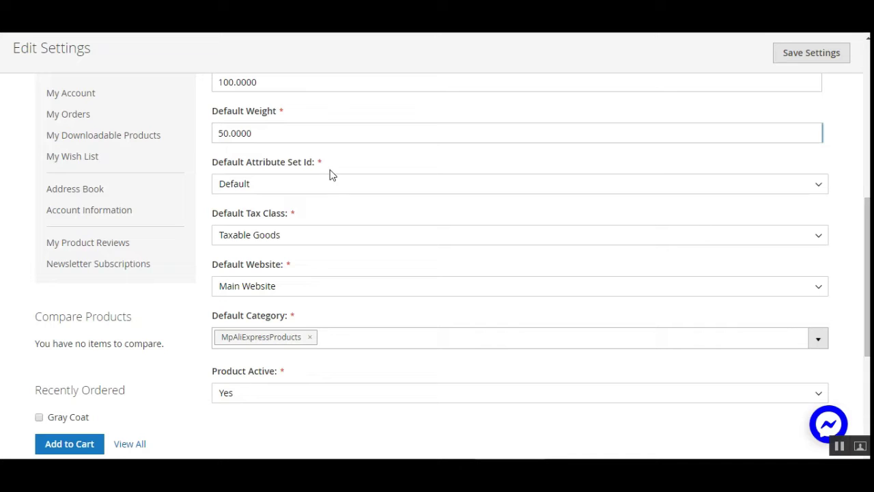
Examine the available choices for default attribute set, tax class, website and product active status.
{"action": "left_click", "coordinate": [276, 188]}
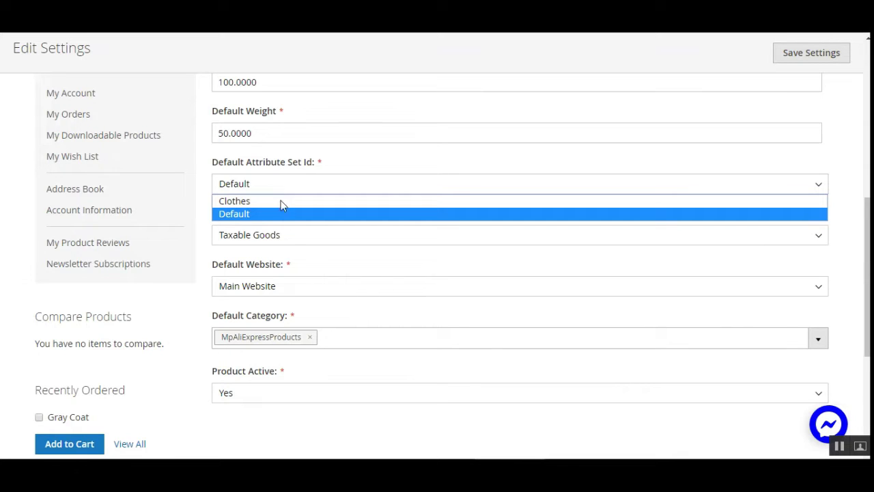
{"action": "left_click", "coordinate": [386, 209]}
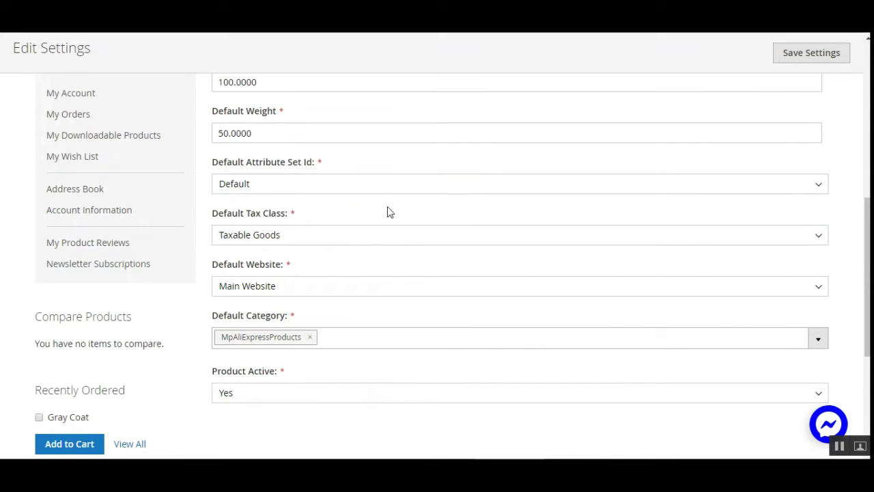
{"action": "left_click", "coordinate": [294, 237]}
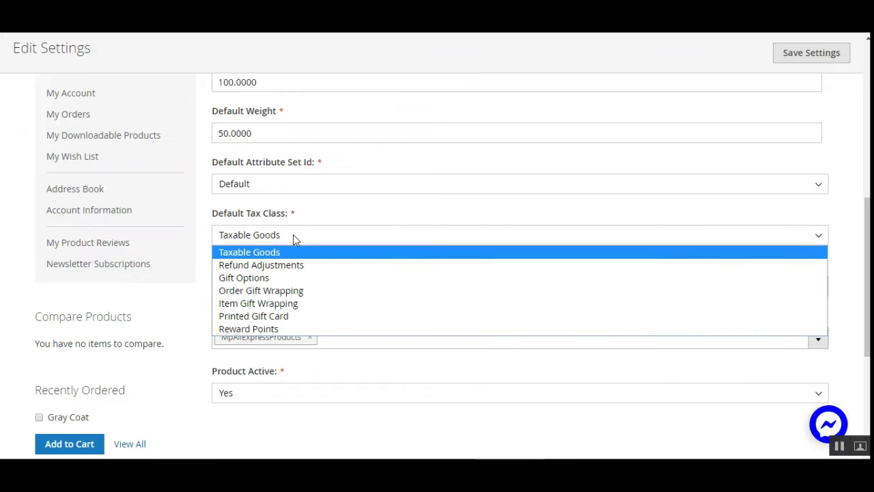
{"action": "left_click", "coordinate": [476, 236]}
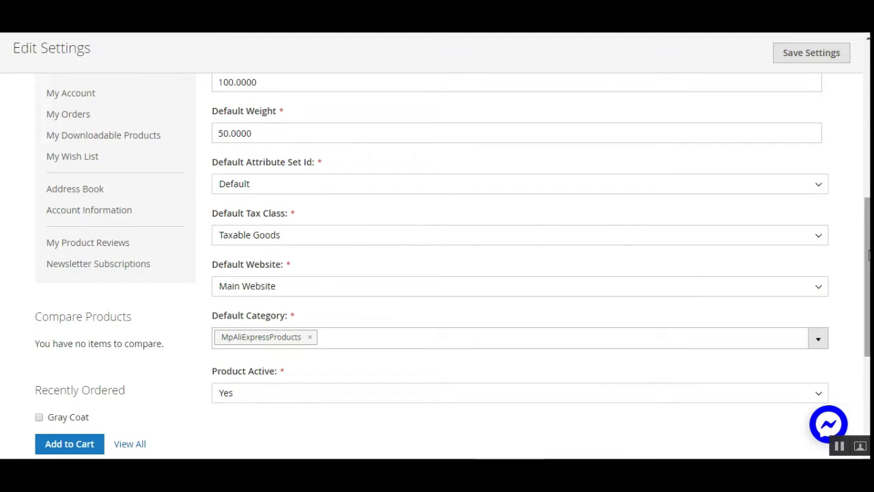
{"action": "scroll", "coordinate": [382, 249], "scroll_direction": "down", "scroll_amount": 1}
{"action": "left_click", "coordinate": [320, 225]}
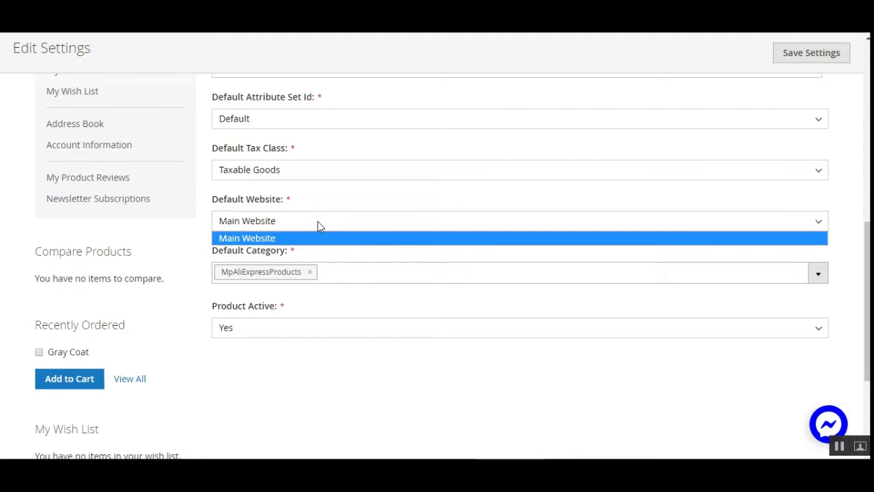
{"action": "left_click", "coordinate": [380, 327]}
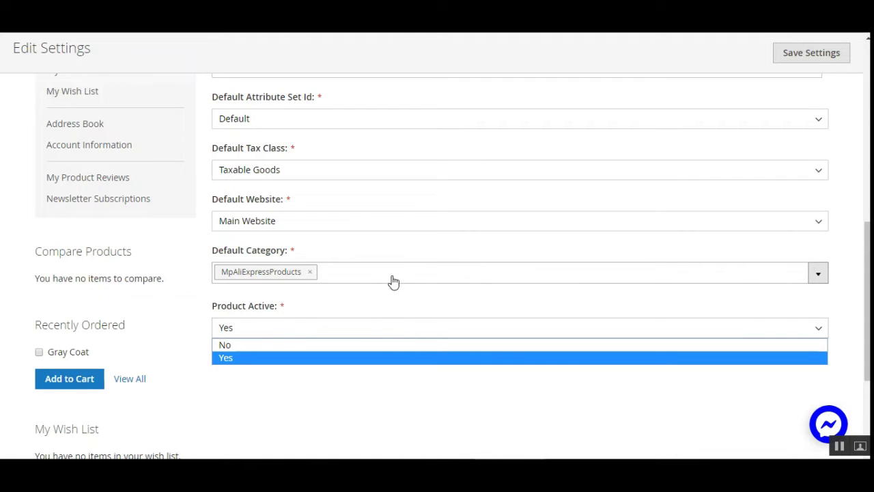
{"action": "left_click", "coordinate": [733, 279]}
Confirm MpAliExpressProducts as the default category and choose Yes for Product Active.
{"action": "left_click", "coordinate": [734, 280]}
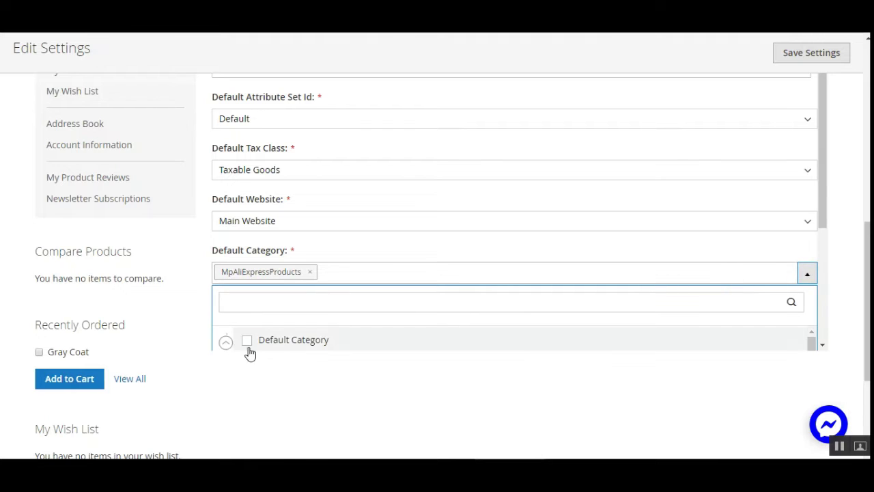
{"action": "left_click_drag", "start_coordinate": [865, 276], "coordinate": [865, 294]}
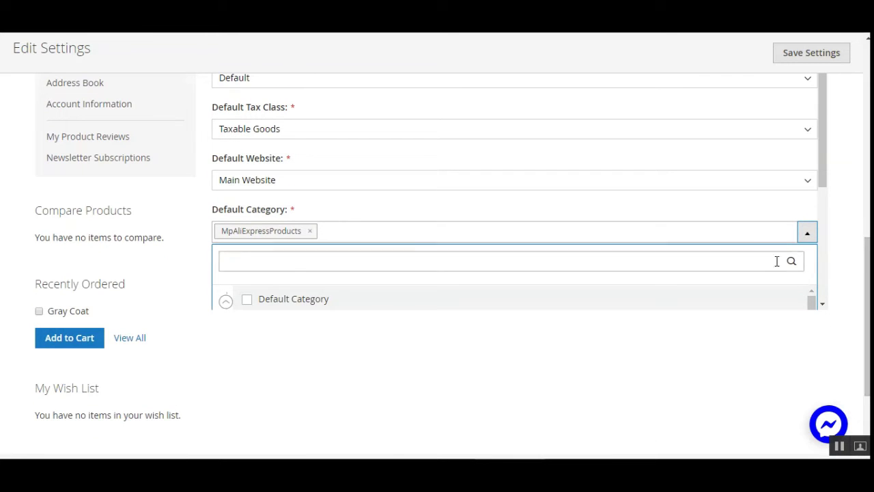
{"action": "scroll", "coordinate": [327, 305], "scroll_direction": "down", "scroll_amount": 2}
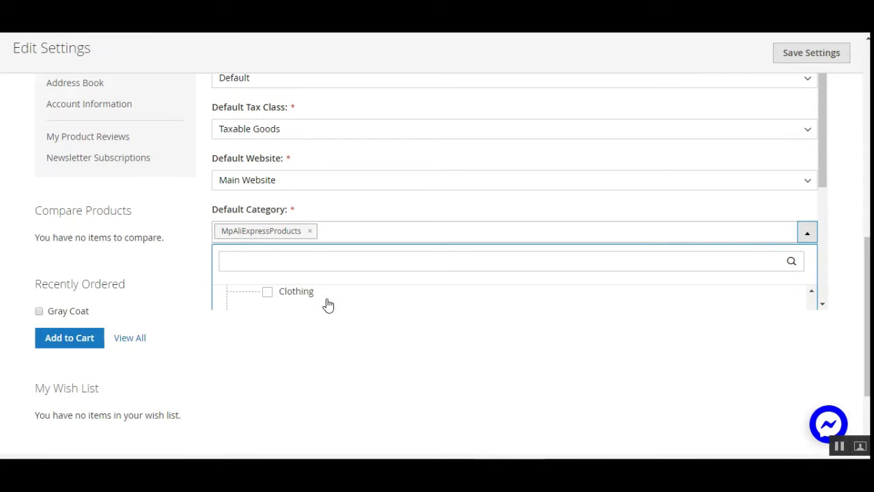
{"action": "scroll", "coordinate": [472, 312], "scroll_direction": "up", "scroll_amount": 3}
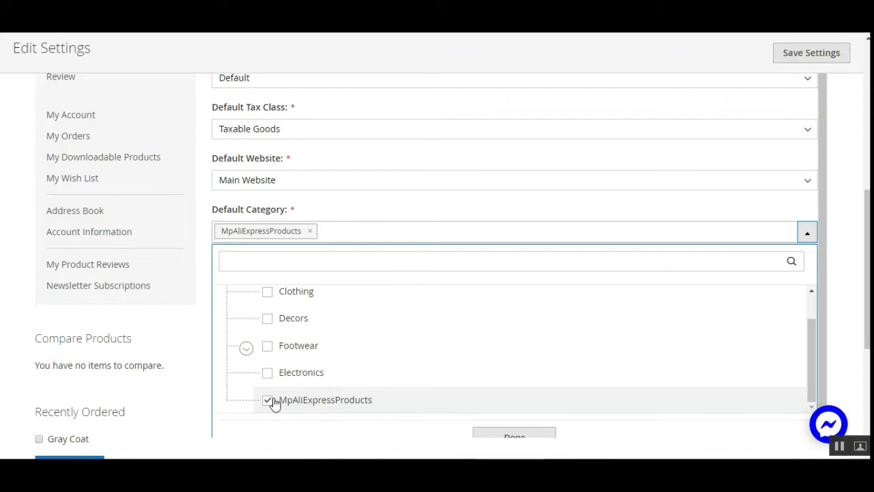
{"action": "scroll", "coordinate": [577, 423], "scroll_direction": "down", "scroll_amount": 1}
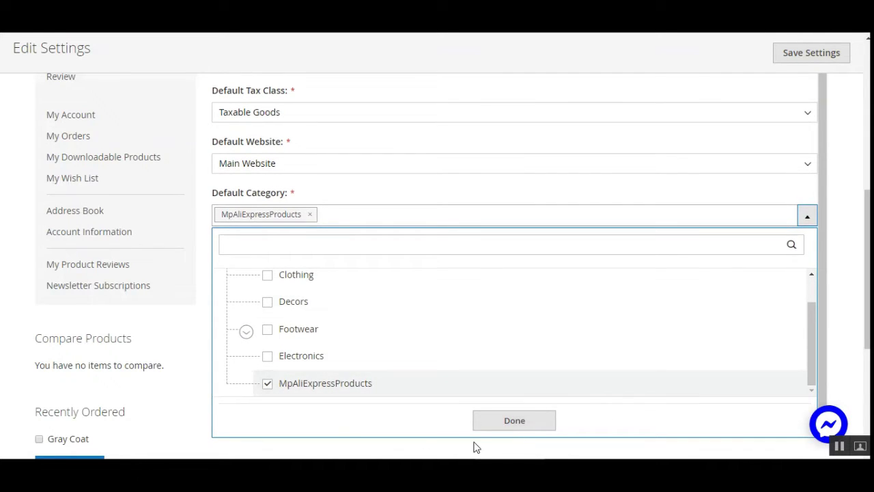
{"action": "left_click", "coordinate": [517, 425]}
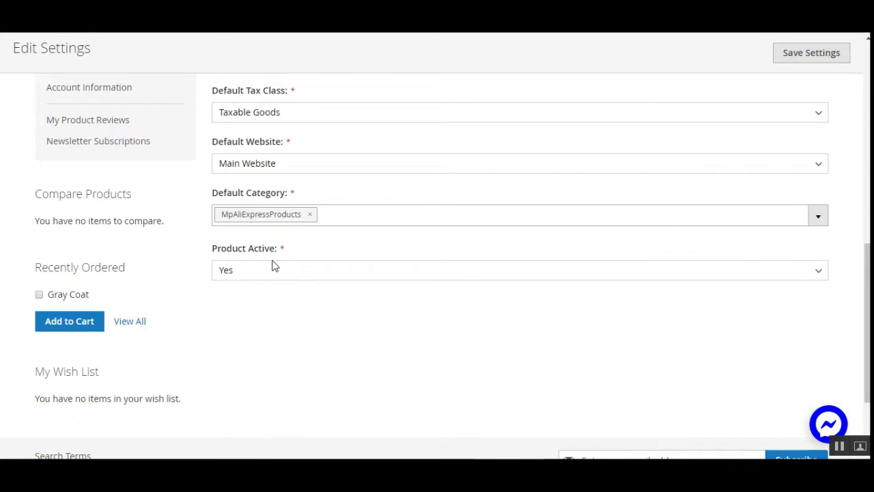
{"action": "left_click", "coordinate": [305, 276]}
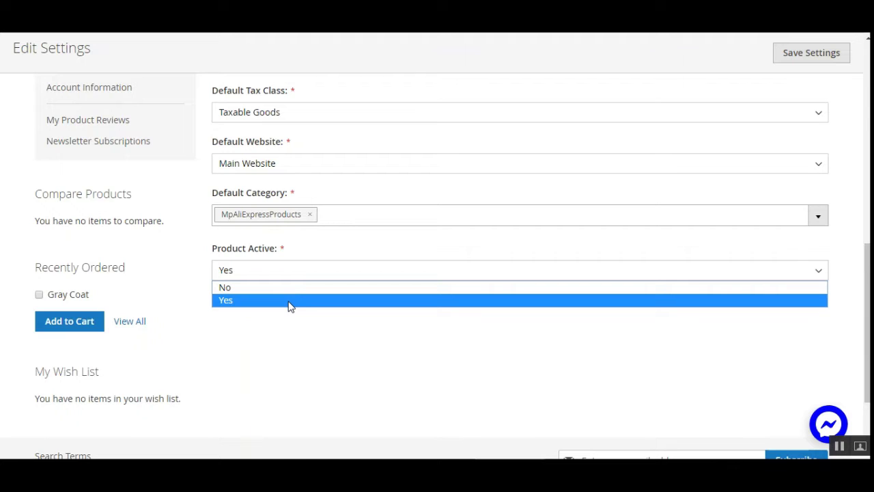
{"action": "left_click", "coordinate": [302, 308]}
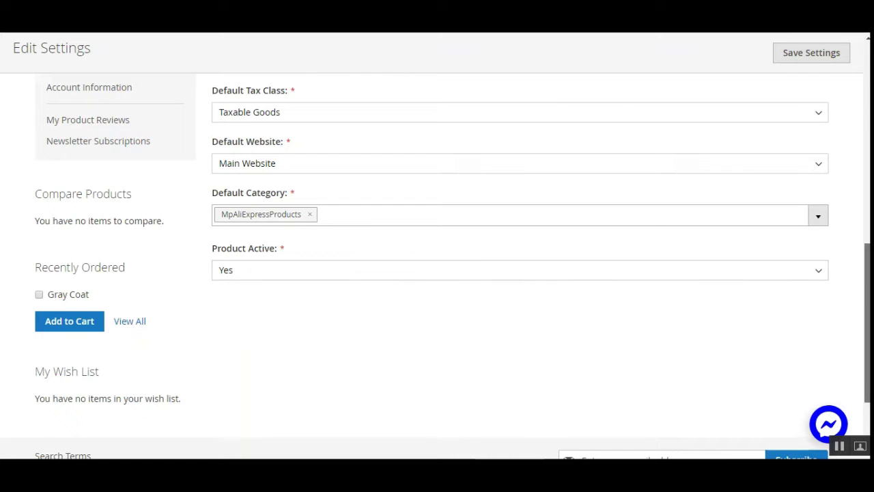
Review the AliExpress import defaults from token to Product Active and save the settings.
{"action": "scroll", "coordinate": [867, 327], "scroll_direction": "up", "scroll_amount": 3}
{"action": "scroll", "coordinate": [437, 273], "scroll_direction": "up", "scroll_amount": 4}
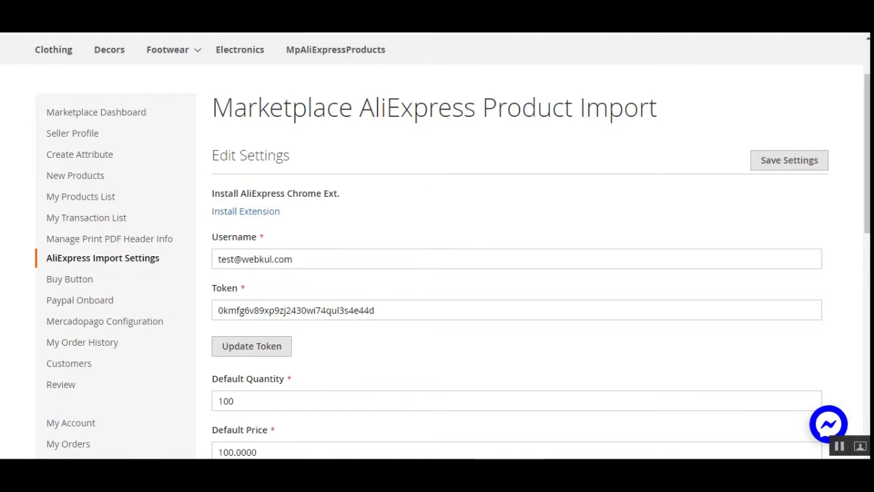
{"action": "scroll", "coordinate": [870, 189], "scroll_direction": "down", "scroll_amount": 3}
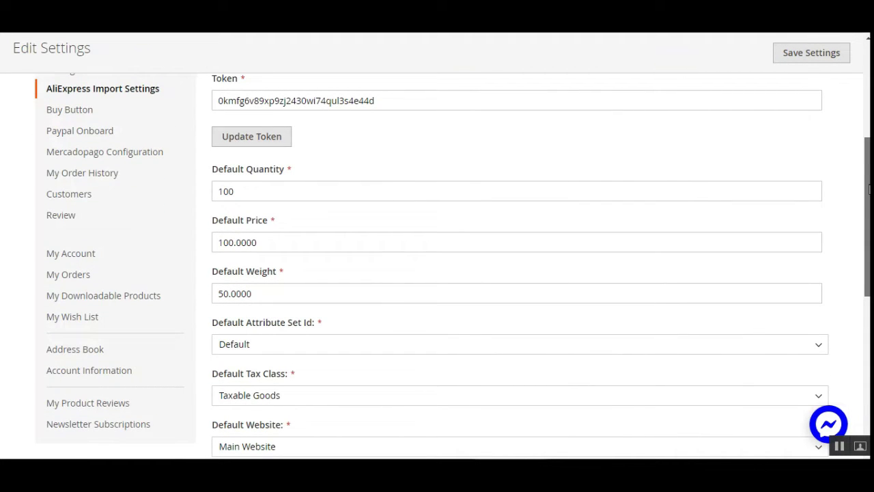
{"action": "scroll", "coordinate": [869, 189], "scroll_direction": "down", "scroll_amount": 2}
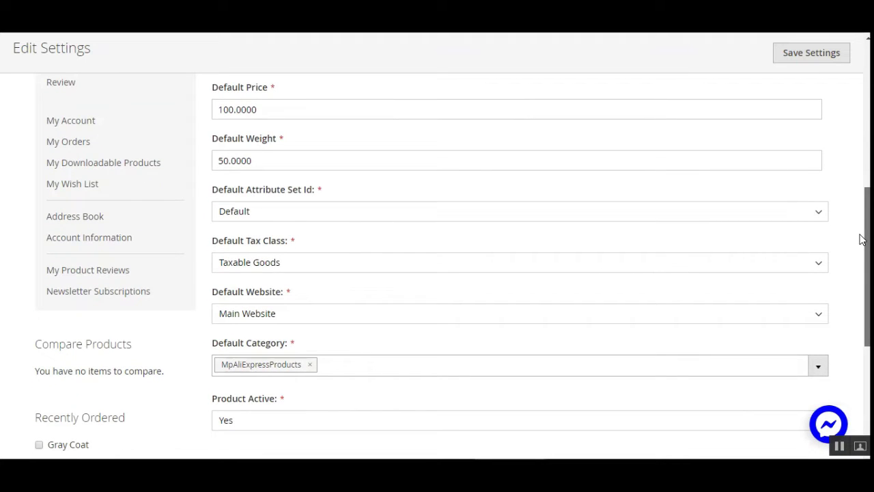
{"action": "left_click_drag", "start_coordinate": [861, 240], "coordinate": [861, 255]}
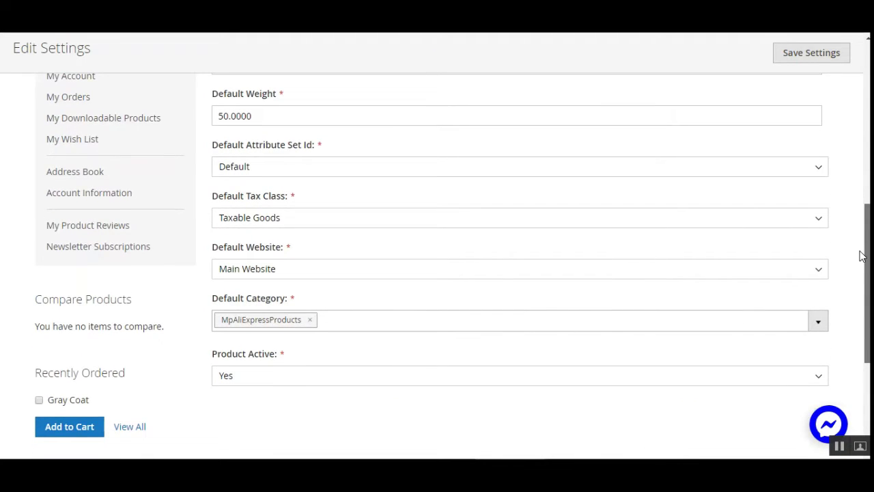
{"action": "scroll", "coordinate": [453, 258], "scroll_direction": "up", "scroll_amount": 1}
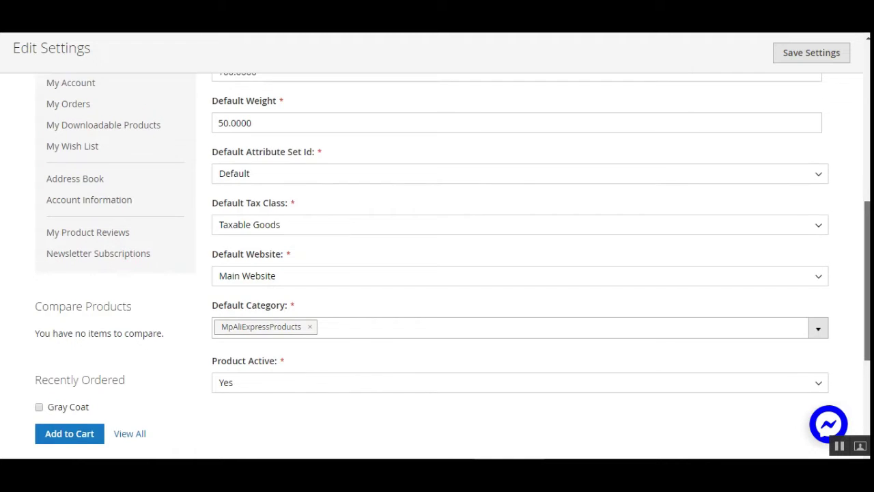
{"action": "scroll", "coordinate": [437, 260], "scroll_direction": "up", "scroll_amount": 8}
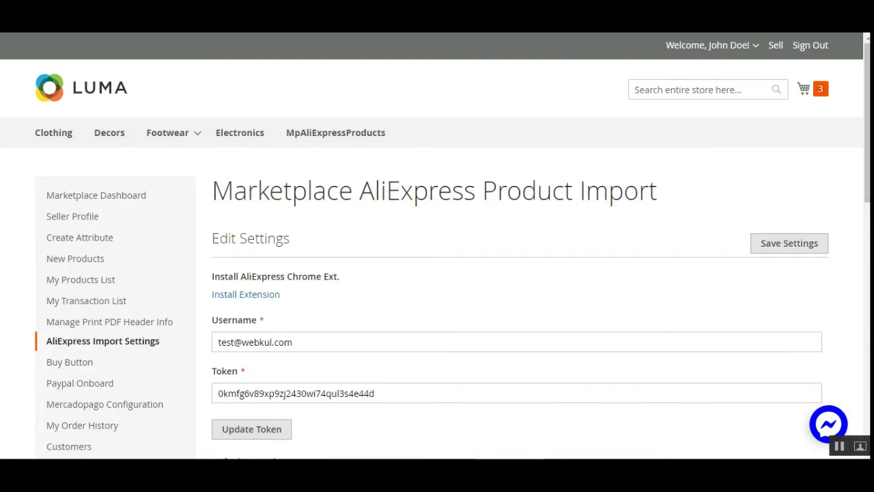
{"action": "left_click", "coordinate": [790, 249]}
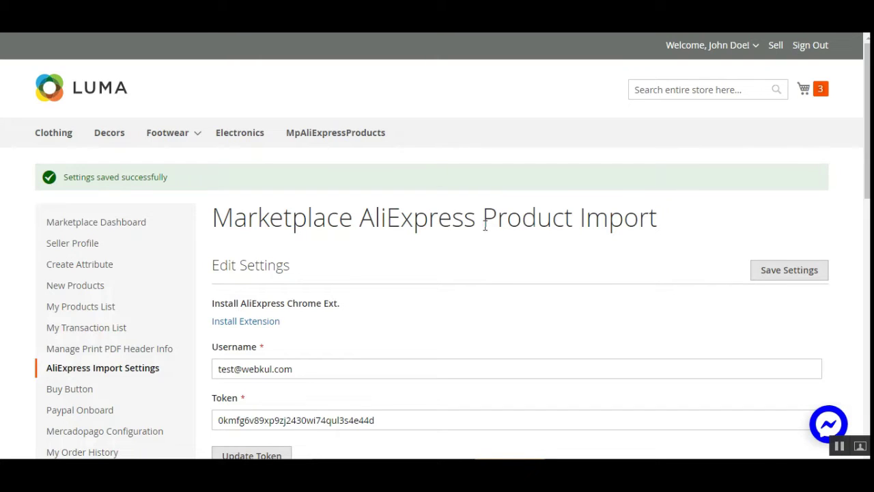
Switch to the AliExpress website, open the Consumer Electronics category and browse its products.
{"action": "left_click_drag", "start_coordinate": [283, 217], "coordinate": [650, 223]}
{"action": "left_click", "coordinate": [650, 223]}
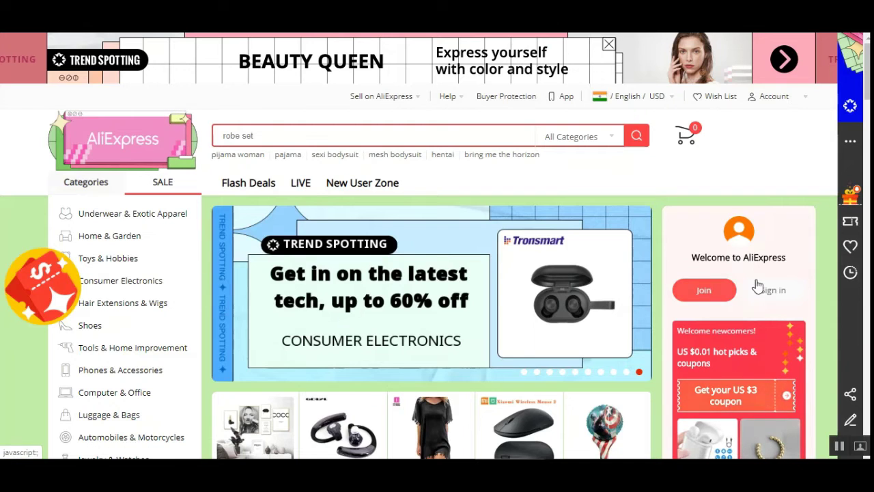
{"action": "mouse_move", "coordinate": [850, 142]}
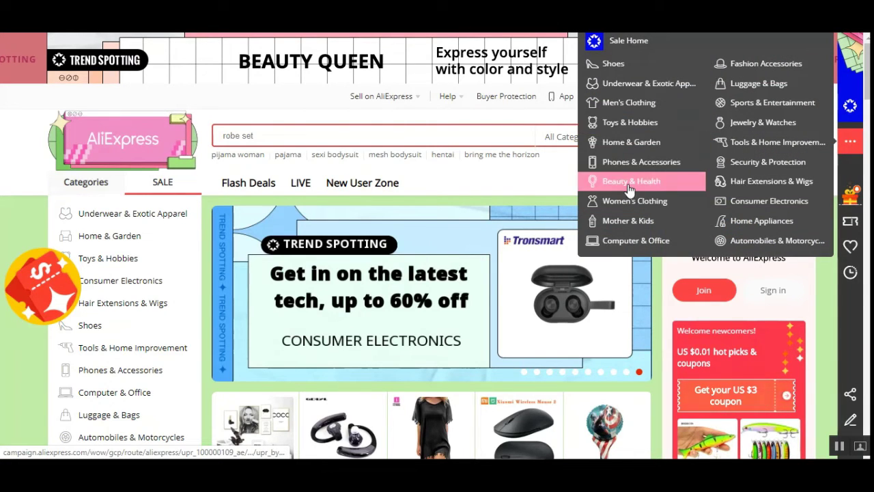
{"action": "left_click", "coordinate": [156, 286]}
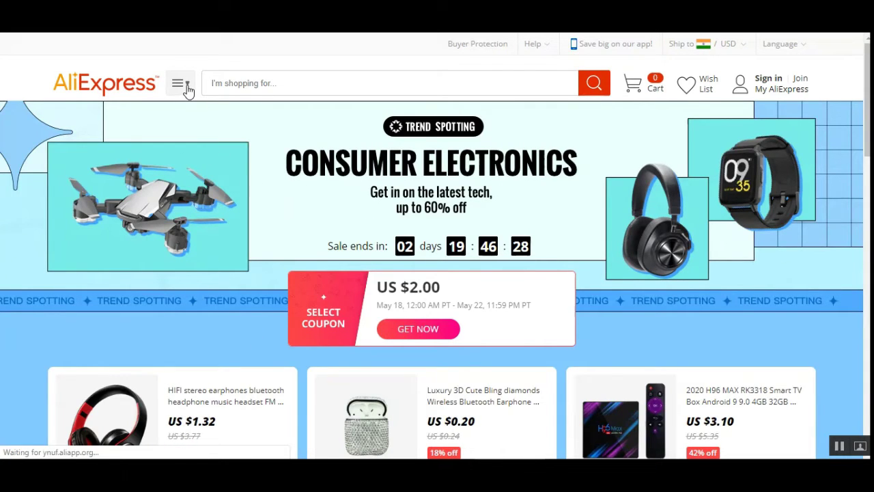
{"action": "scroll", "coordinate": [428, 277], "scroll_direction": "down", "scroll_amount": 6}
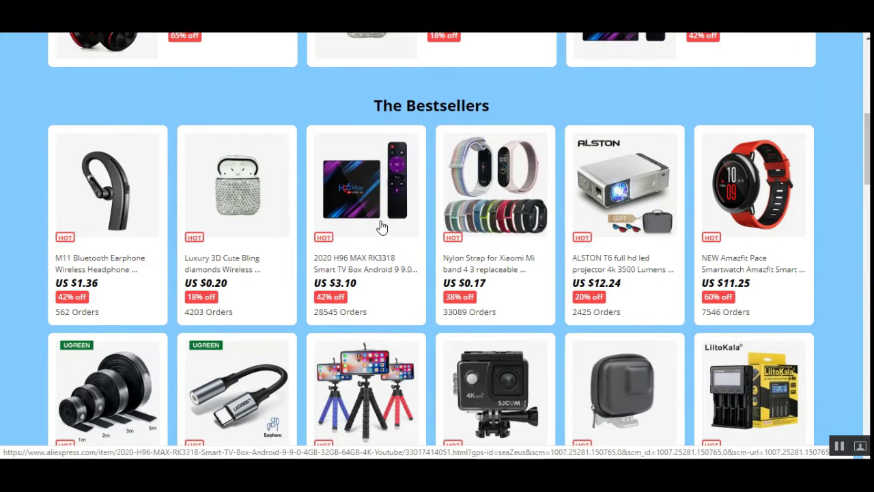
{"action": "scroll", "coordinate": [381, 227], "scroll_direction": "down", "scroll_amount": 12}
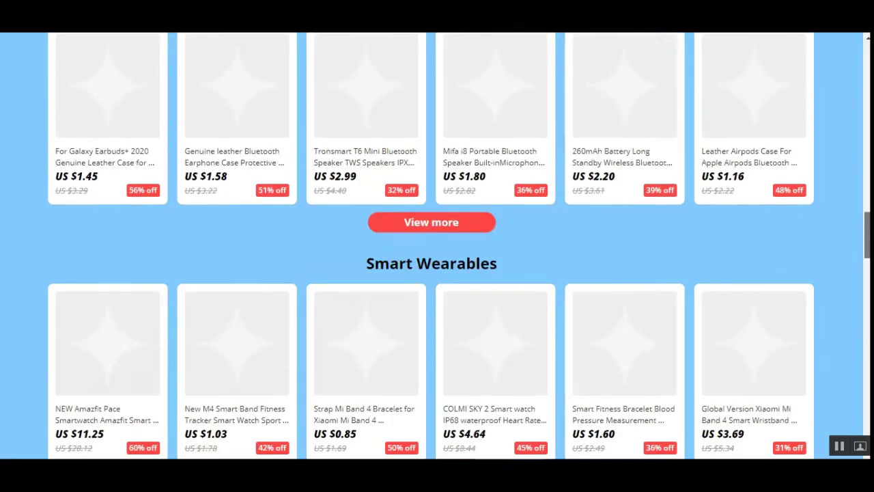
{"action": "scroll", "coordinate": [431, 246], "scroll_direction": "up", "scroll_amount": 20}
Open the iPhones category under Phones & Telecommunications.
{"action": "mouse_move", "coordinate": [192, 89]}
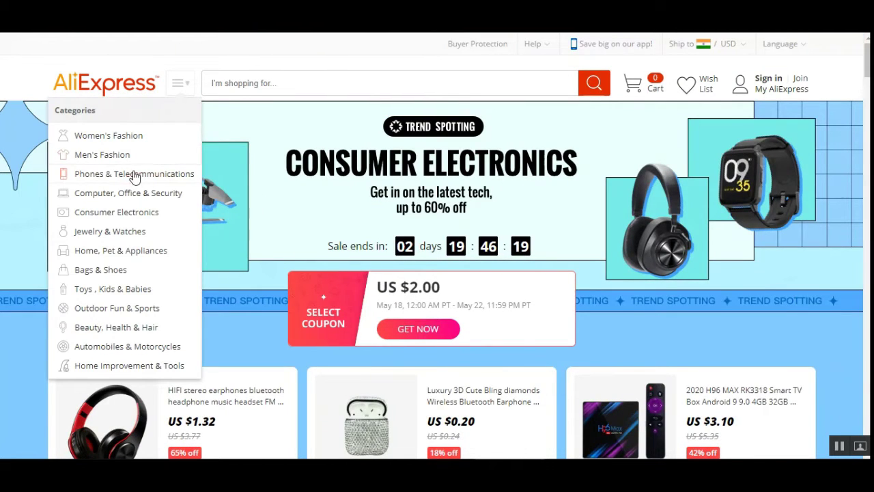
{"action": "mouse_move", "coordinate": [135, 176]}
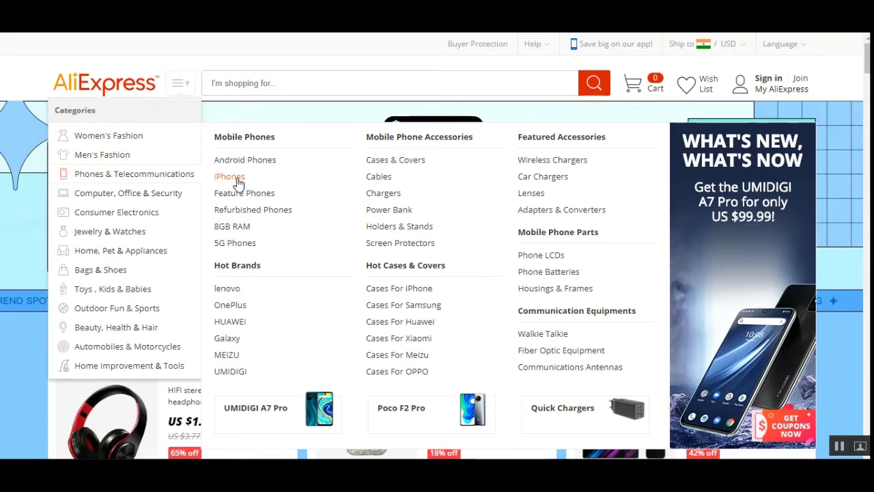
{"action": "left_click", "coordinate": [233, 178]}
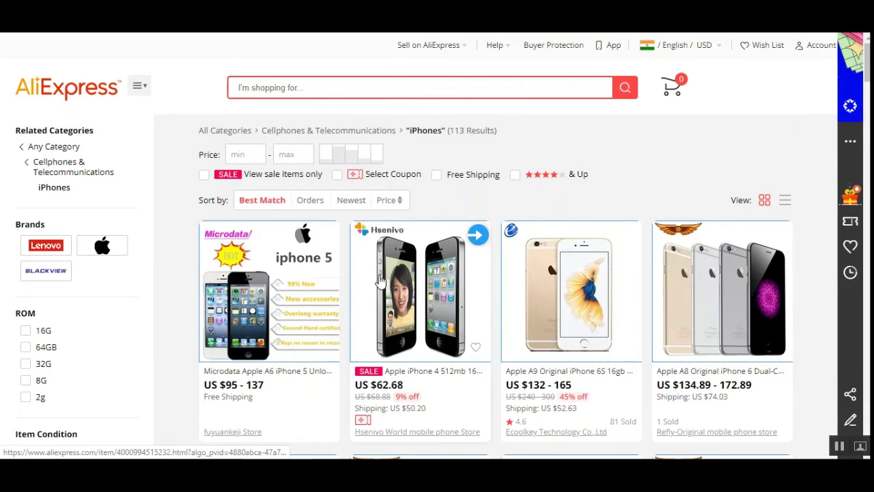
Start importing the Microdata Apple A6 iPhone 5 listing and register the Magento store URL.
{"action": "scroll", "coordinate": [326, 292], "scroll_direction": "down", "scroll_amount": 2}
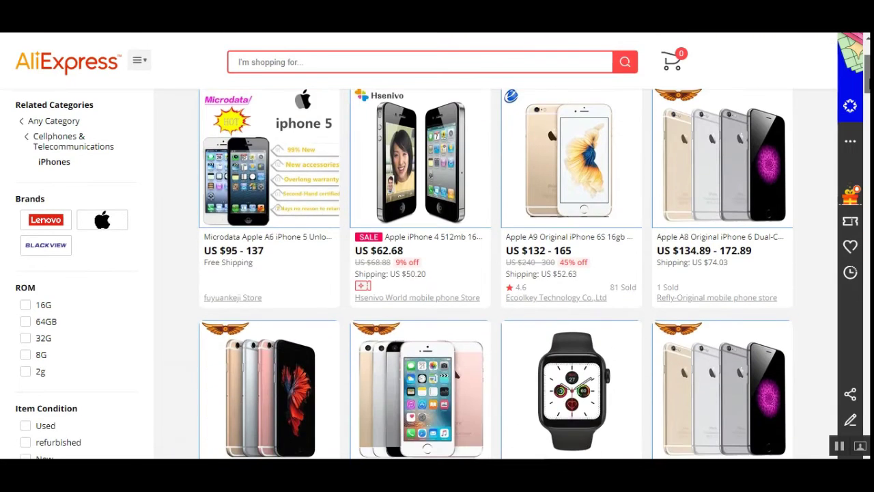
{"action": "scroll", "coordinate": [326, 292], "scroll_direction": "up", "scroll_amount": 2}
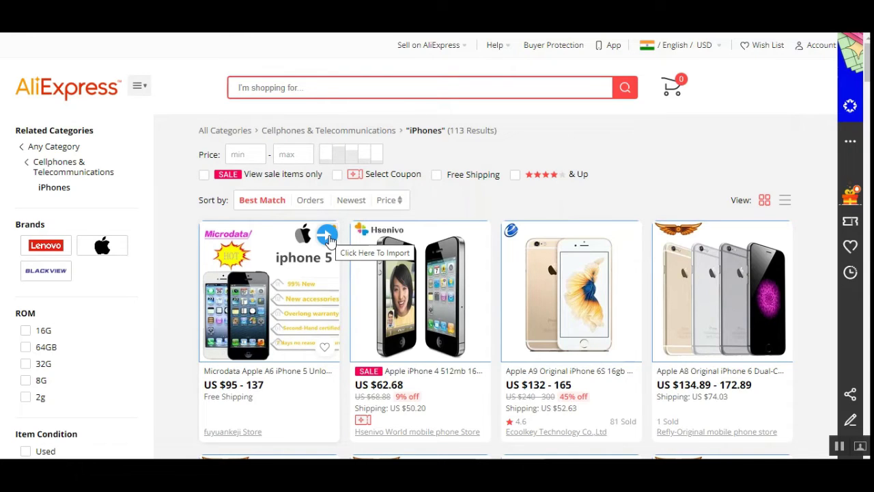
{"action": "left_click", "coordinate": [327, 236]}
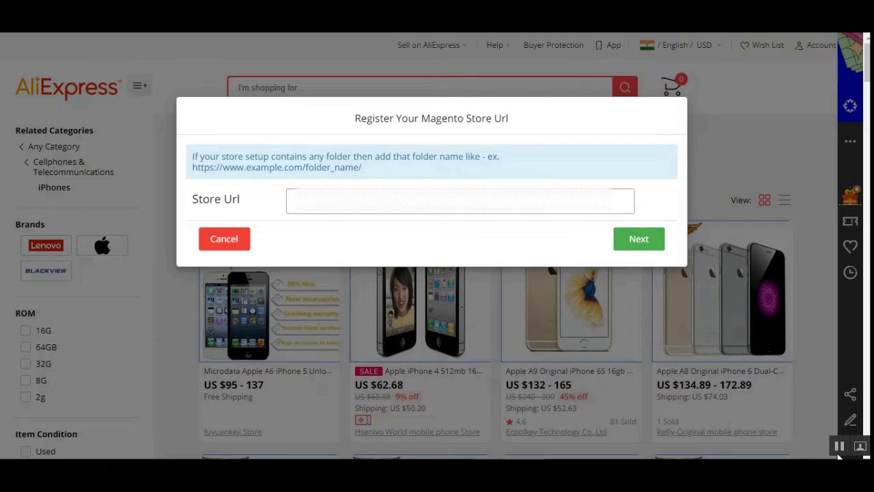
{"action": "key", "text": "ctrl+v"}
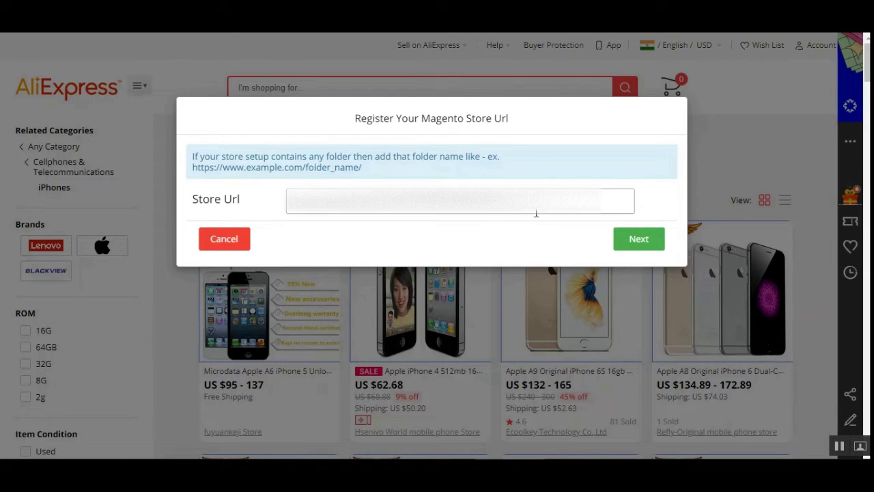
{"action": "left_click", "coordinate": [644, 240]}
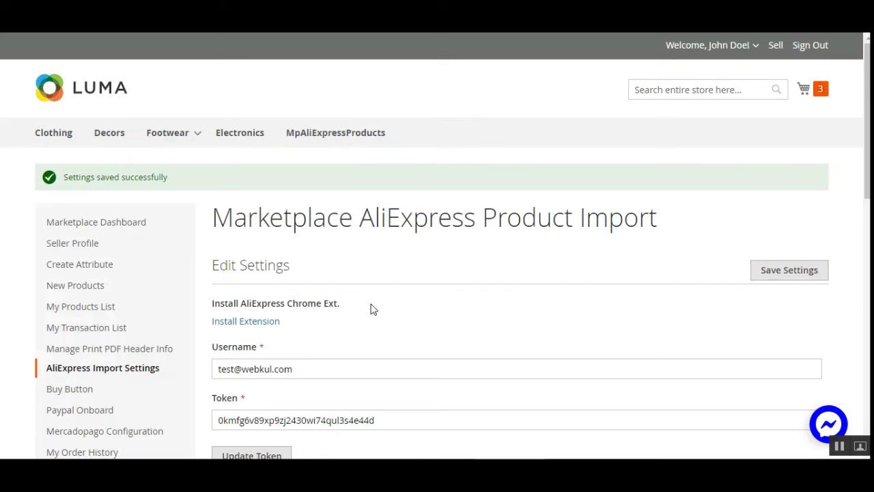
Copy the username from the marketplace AliExpress import settings into the importer's store credentials form.
{"action": "scroll", "coordinate": [373, 309], "scroll_direction": "down", "scroll_amount": 2}
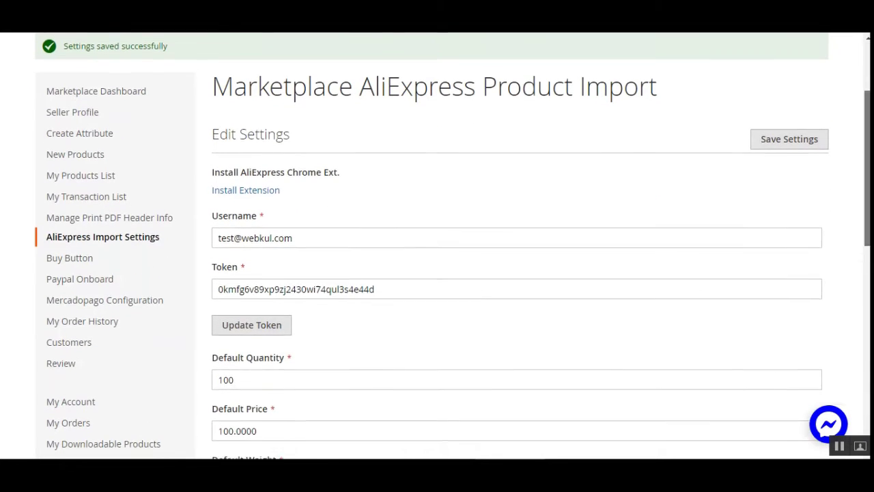
{"action": "scroll", "coordinate": [265, 267], "scroll_direction": "down", "scroll_amount": 1}
{"action": "left_click_drag", "start_coordinate": [294, 212], "coordinate": [203, 217]}
{"action": "key", "text": "ctrl+c"}
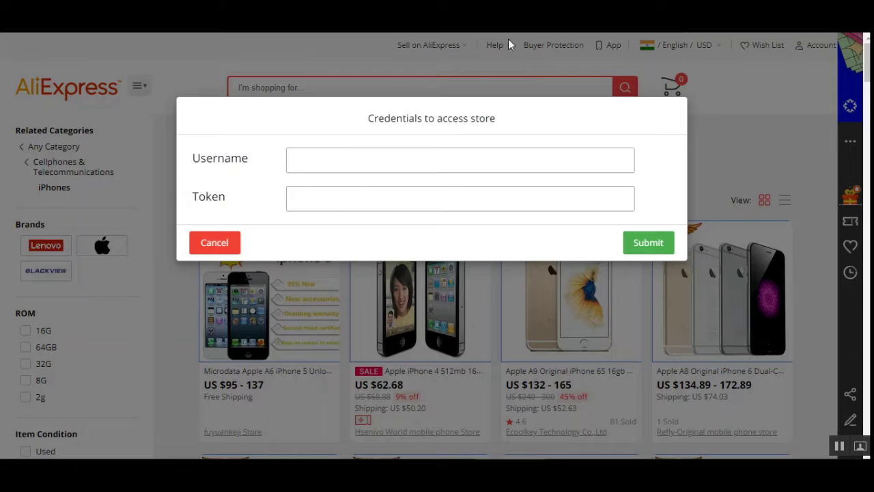
{"action": "left_click", "coordinate": [348, 164]}
{"action": "key", "text": "ctrl+v"}
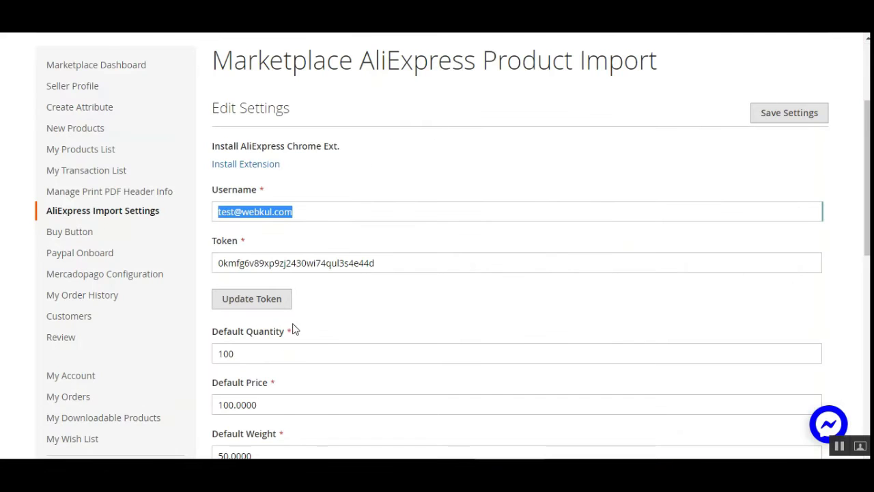
Copy the token from the marketplace import settings into the credentials form's Token field and submit the credentials.
{"action": "left_click_drag", "start_coordinate": [385, 266], "coordinate": [207, 274]}
{"action": "key", "text": "ctrl+c"}
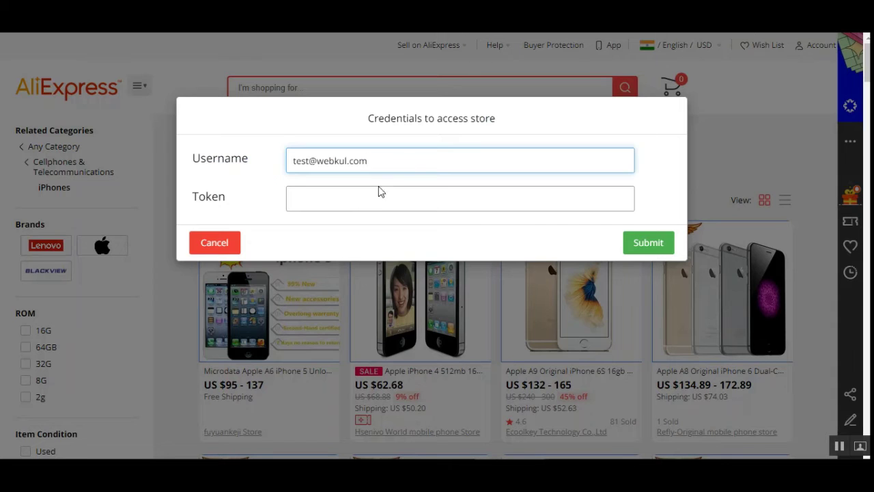
{"action": "left_click", "coordinate": [362, 198]}
{"action": "key", "text": "ctrl+v"}
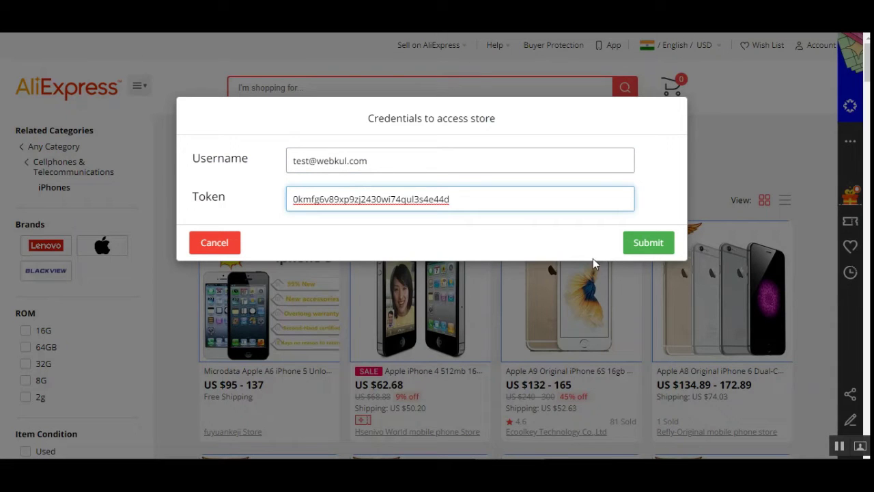
{"action": "left_click", "coordinate": [645, 243]}
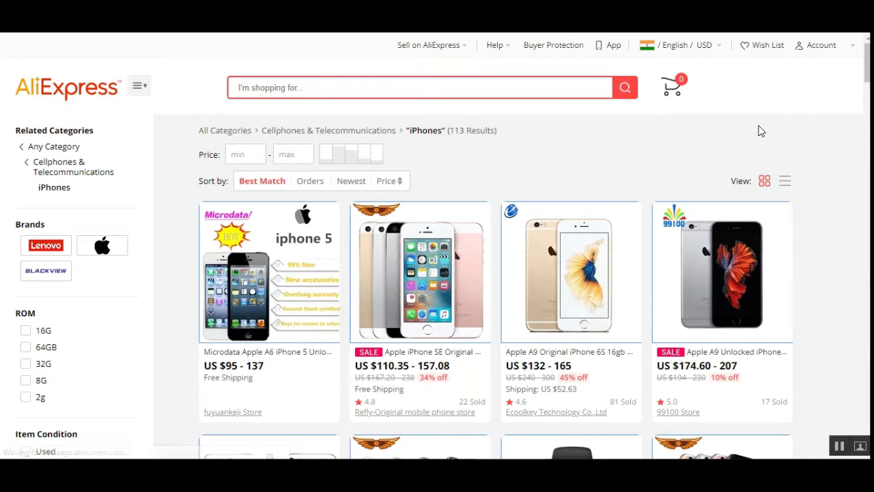
Open the Microdata iPhone 5 listing for import again and remove the last image, the silver phone's back view.
{"action": "mouse_move", "coordinate": [329, 220]}
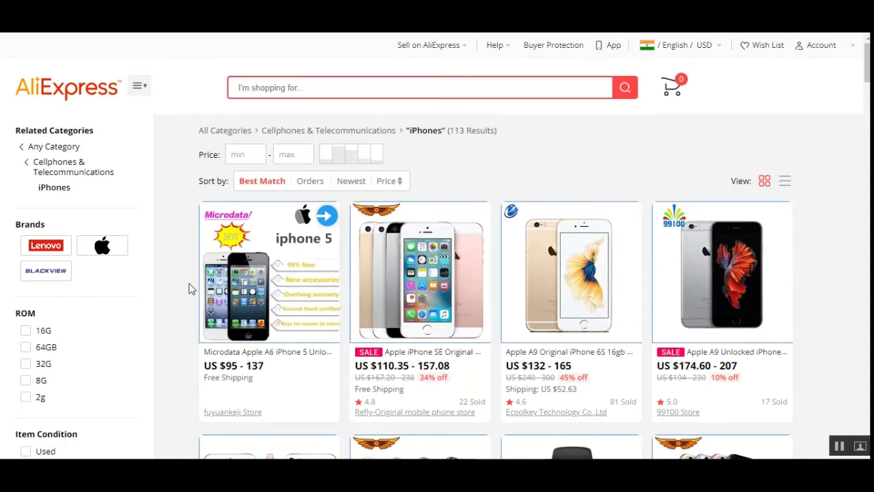
{"action": "left_click", "coordinate": [328, 217]}
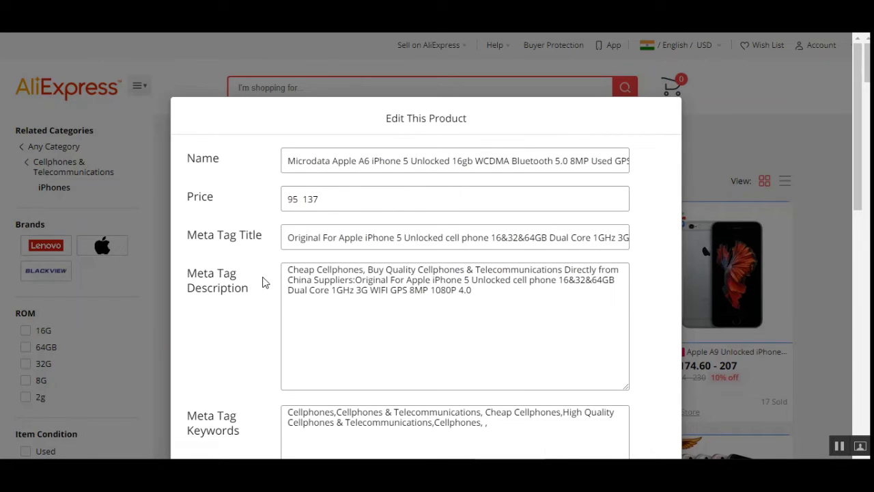
{"action": "left_click_drag", "start_coordinate": [866, 138], "coordinate": [833, 285]}
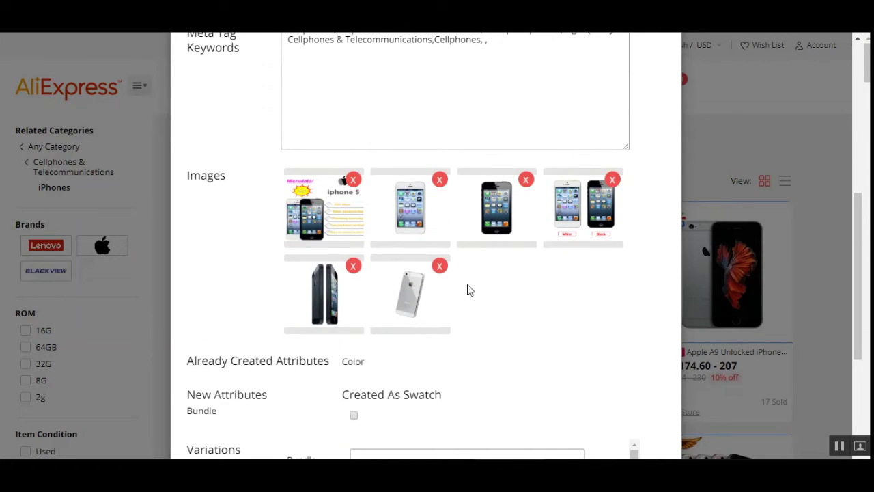
{"action": "left_click", "coordinate": [440, 267]}
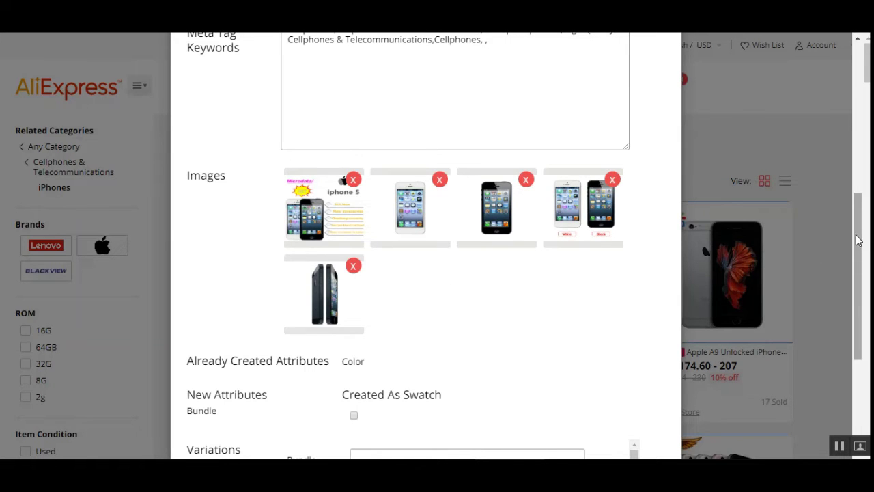
Review the product's attributes, variation prices, name and meta tags, and submit the product for import.
{"action": "left_click_drag", "start_coordinate": [854, 236], "coordinate": [840, 343]}
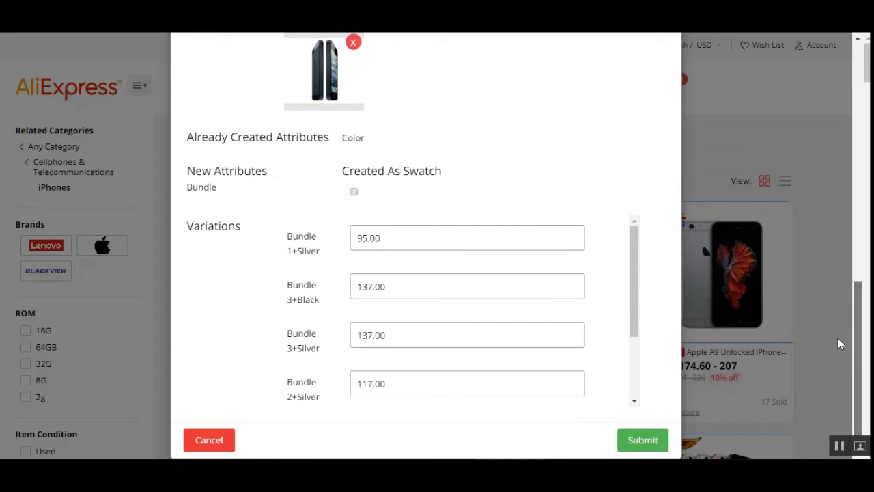
{"action": "scroll", "coordinate": [836, 321], "scroll_direction": "up", "scroll_amount": 1}
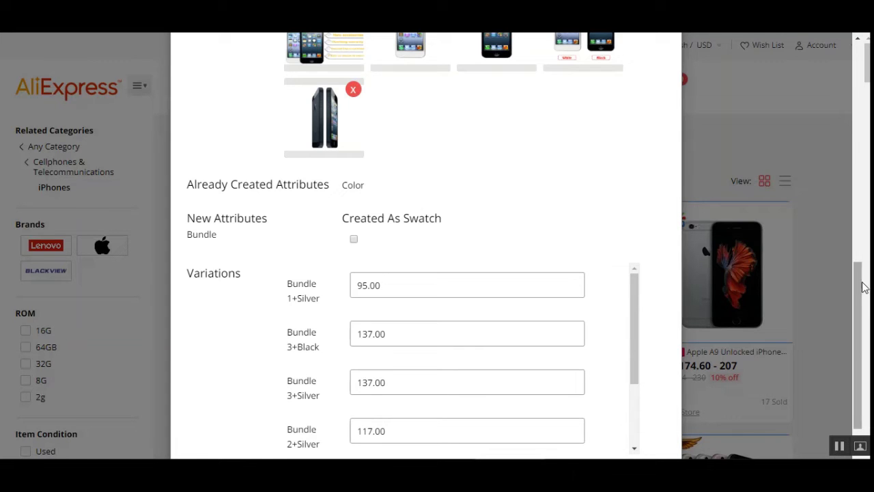
{"action": "scroll", "coordinate": [854, 324], "scroll_direction": "down", "scroll_amount": 1}
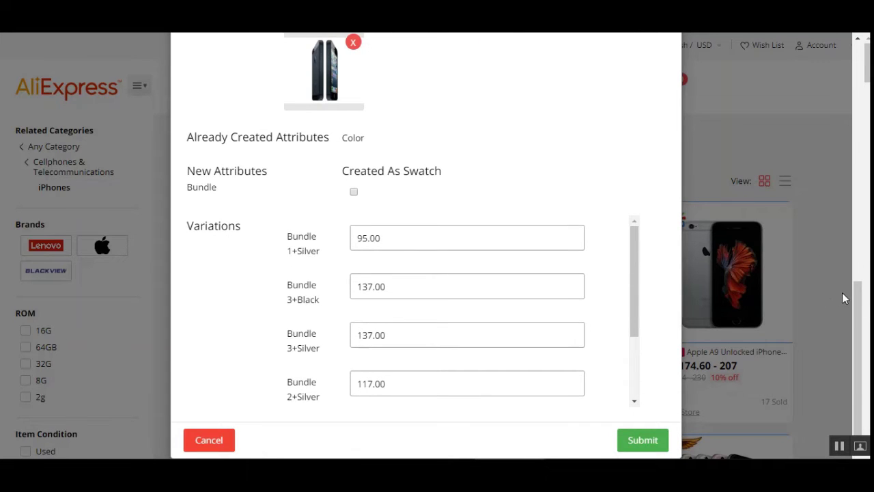
{"action": "left_click_drag", "start_coordinate": [857, 294], "coordinate": [863, 65]}
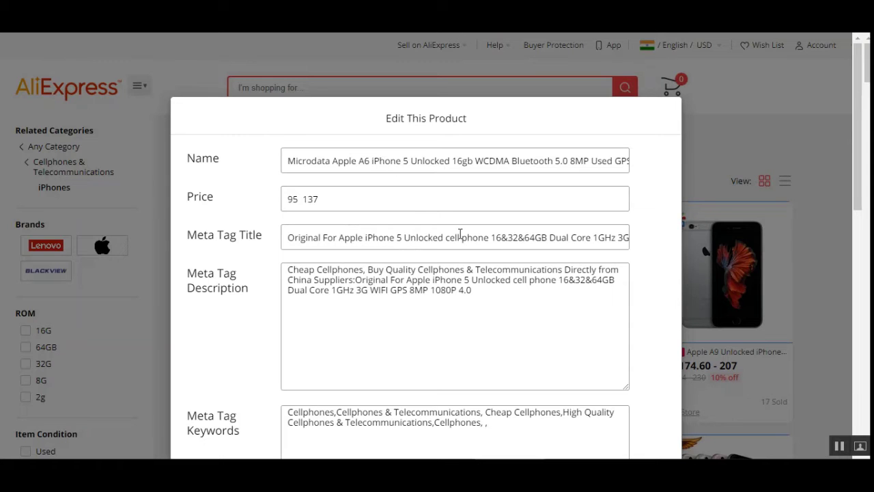
{"action": "left_click_drag", "start_coordinate": [858, 207], "coordinate": [858, 444]}
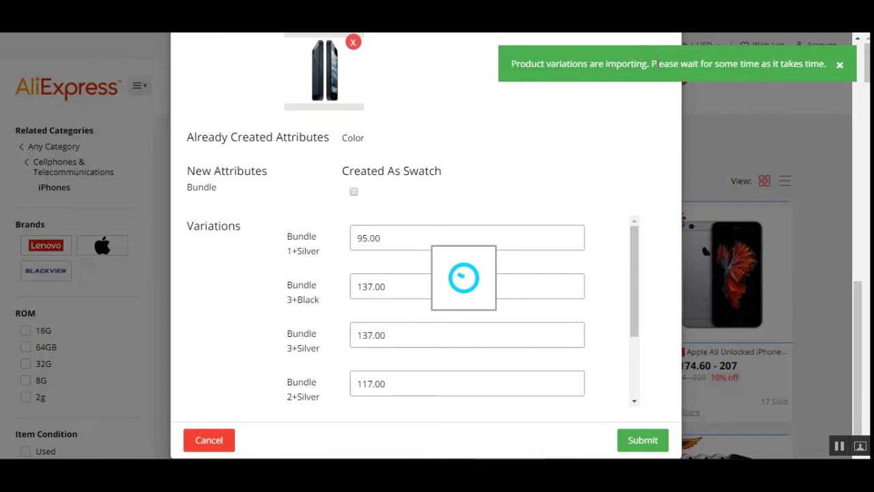
Wait for the product variations to import, and close the product import form on AliExpress.
{"action": "left_click_drag", "start_coordinate": [652, 64], "coordinate": [743, 63]}
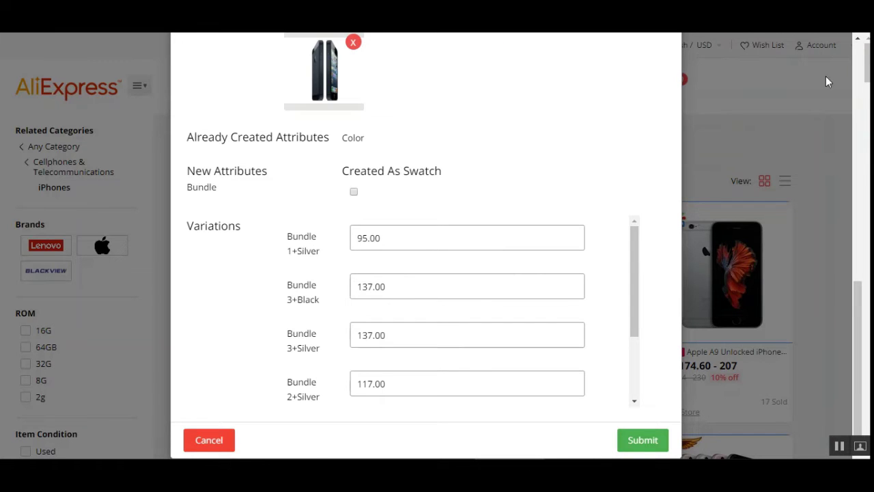
{"action": "scroll", "coordinate": [737, 273], "scroll_direction": "down", "scroll_amount": 1}
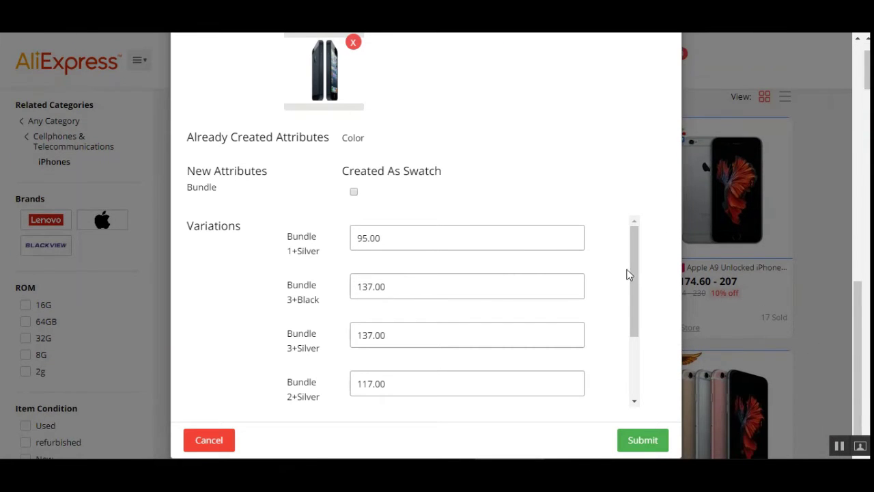
{"action": "left_click_drag", "start_coordinate": [633, 273], "coordinate": [630, 206]}
{"action": "left_click", "coordinate": [208, 440]}
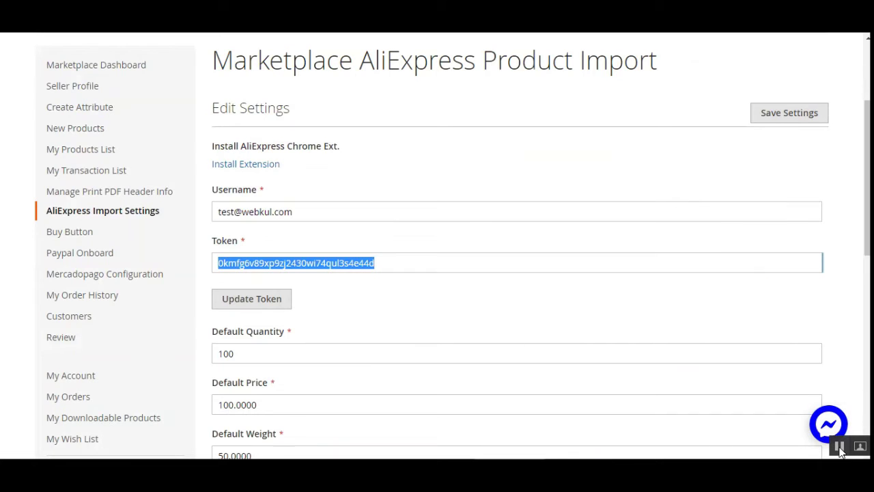
Switch to the marketplace seller account, open the product list and review the imported Microdata iPhone 5 entries and their product types.
{"action": "left_click", "coordinate": [94, 153]}
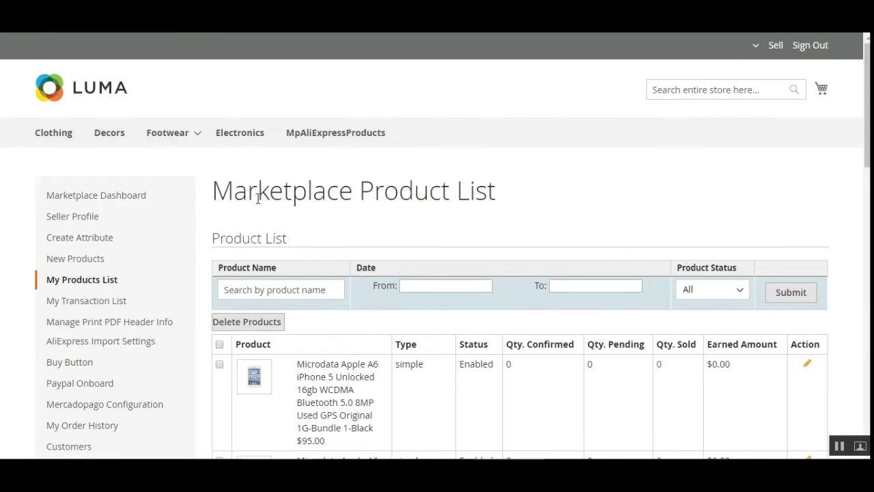
{"action": "left_click_drag", "start_coordinate": [247, 191], "coordinate": [527, 192]}
{"action": "scroll", "coordinate": [321, 153], "scroll_direction": "down", "scroll_amount": 4}
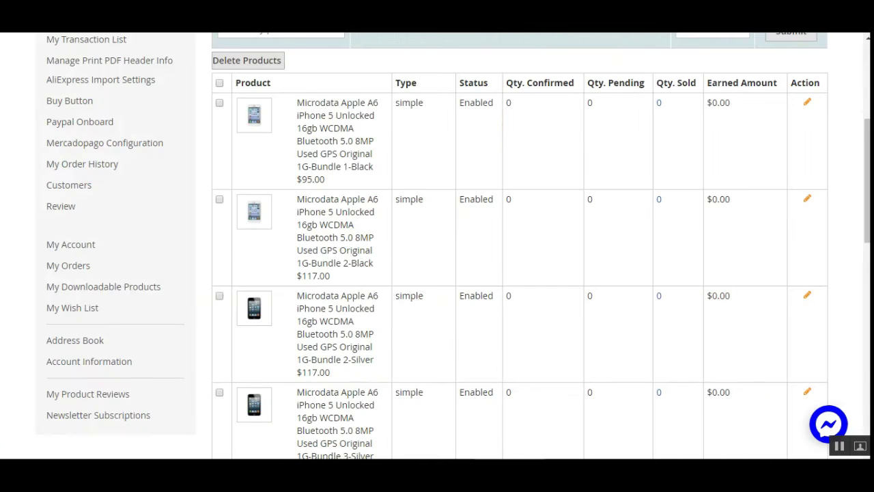
{"action": "scroll", "coordinate": [519, 246], "scroll_direction": "down", "scroll_amount": 5}
{"action": "scroll", "coordinate": [519, 245], "scroll_direction": "up", "scroll_amount": 1}
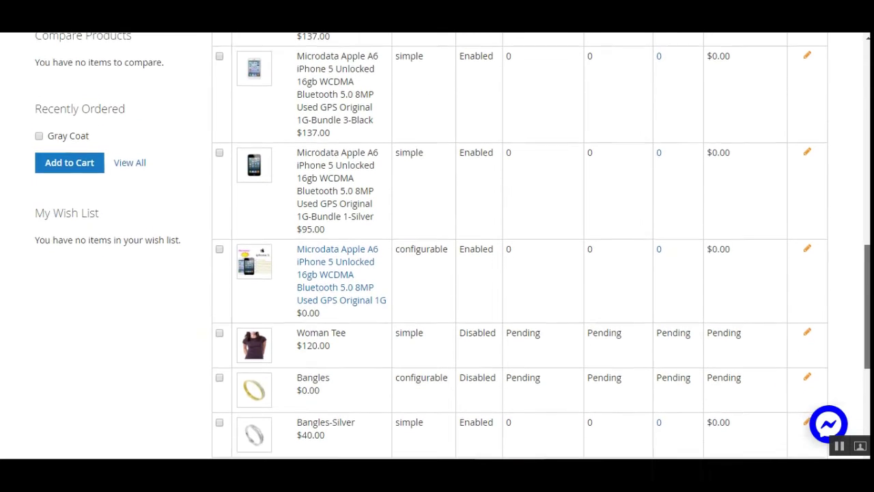
{"action": "scroll", "coordinate": [519, 246], "scroll_direction": "up", "scroll_amount": 1}
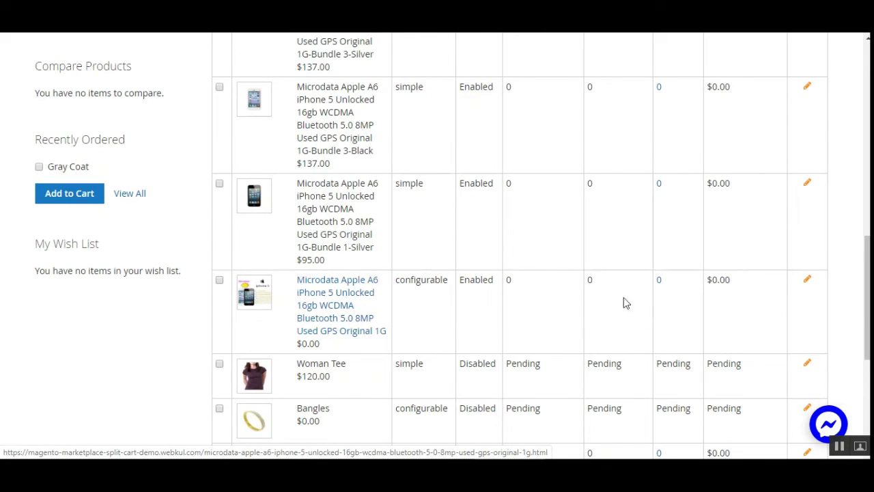
{"action": "left_click_drag", "start_coordinate": [410, 281], "coordinate": [432, 280]}
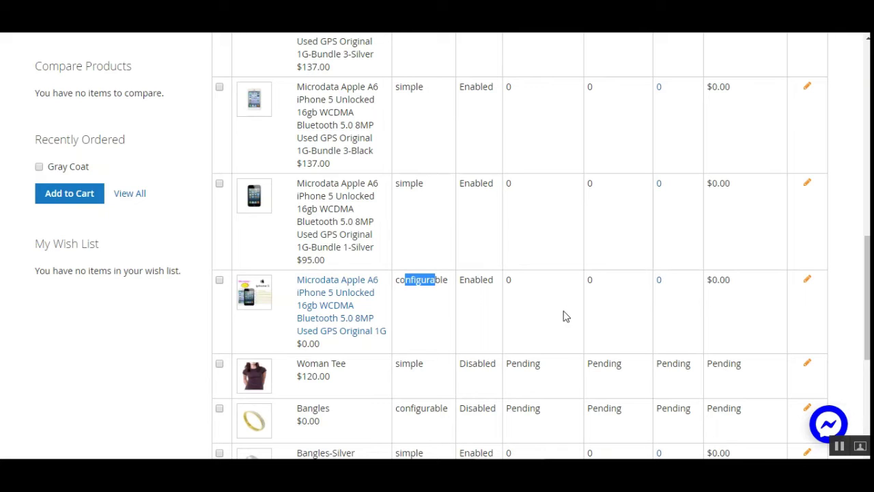
{"action": "left_click_drag", "start_coordinate": [867, 306], "coordinate": [867, 176]}
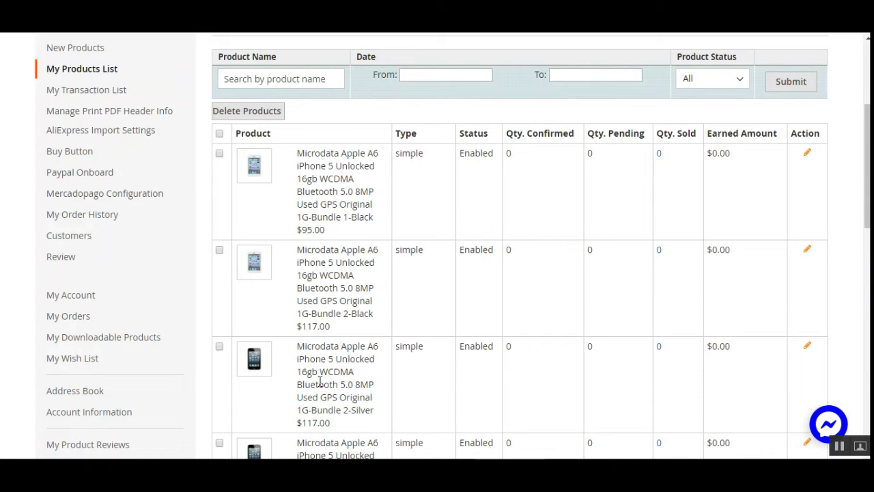
Open the configurable Microdata Apple A6 iPhone 5 product for editing and confirm the edit request.
{"action": "mouse_move", "coordinate": [866, 148]}
{"action": "left_mouse_down"}
{"action": "mouse_move", "coordinate": [859, 247]}
{"action": "mouse_move", "coordinate": [847, 274]}
{"action": "left_mouse_up"}
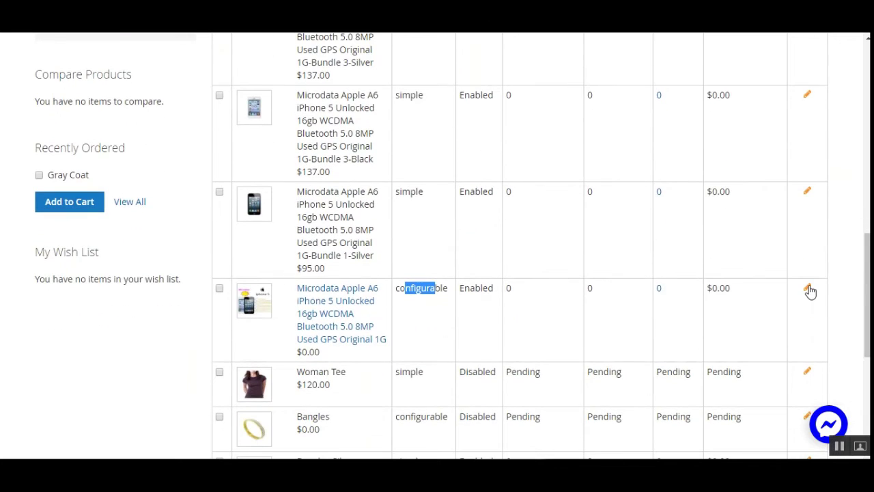
{"action": "left_click", "coordinate": [807, 288]}
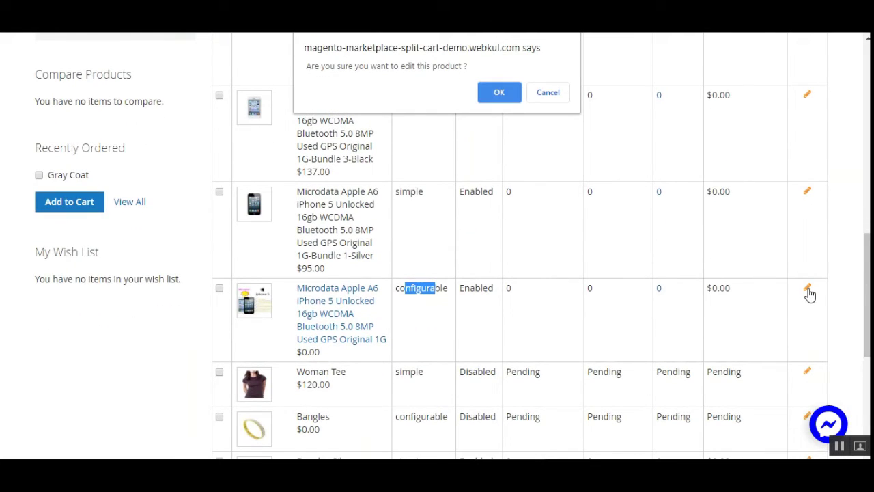
{"action": "left_click", "coordinate": [502, 94]}
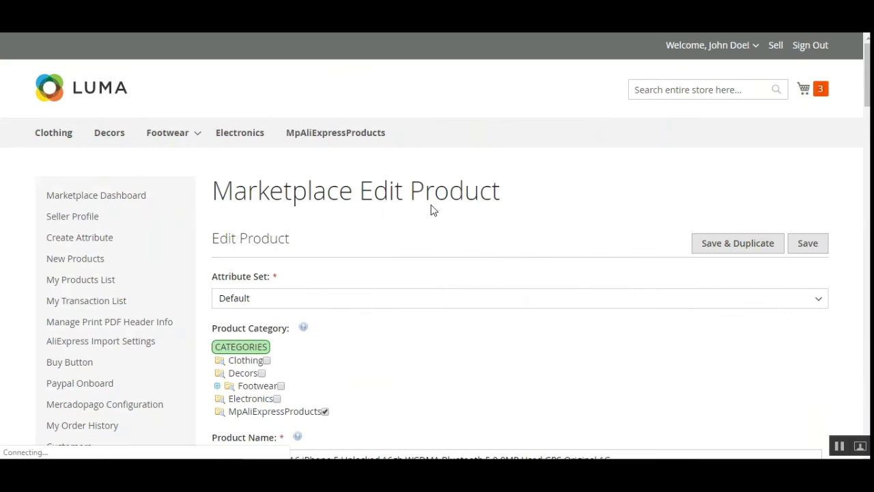
Examine the imported product's category, name, description, SKU, stock, weight, meta information and images.
{"action": "scroll", "coordinate": [431, 210], "scroll_direction": "down", "scroll_amount": 4}
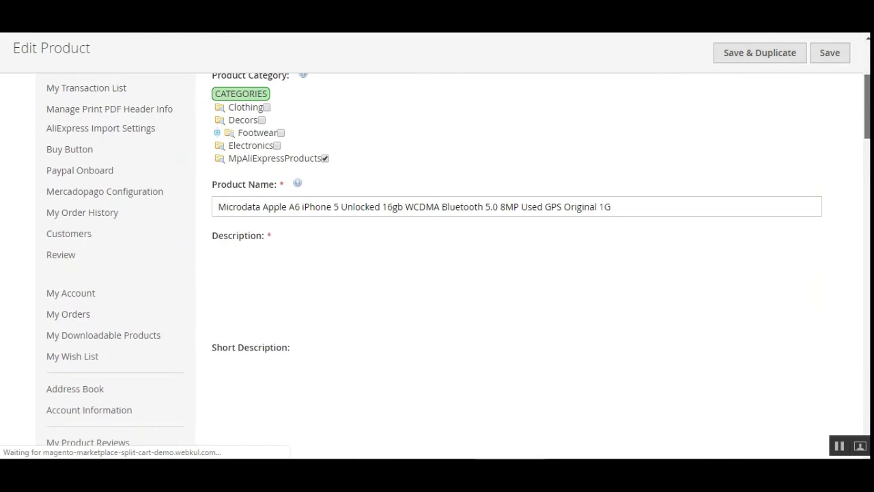
{"action": "left_click_drag", "start_coordinate": [293, 206], "coordinate": [568, 212]}
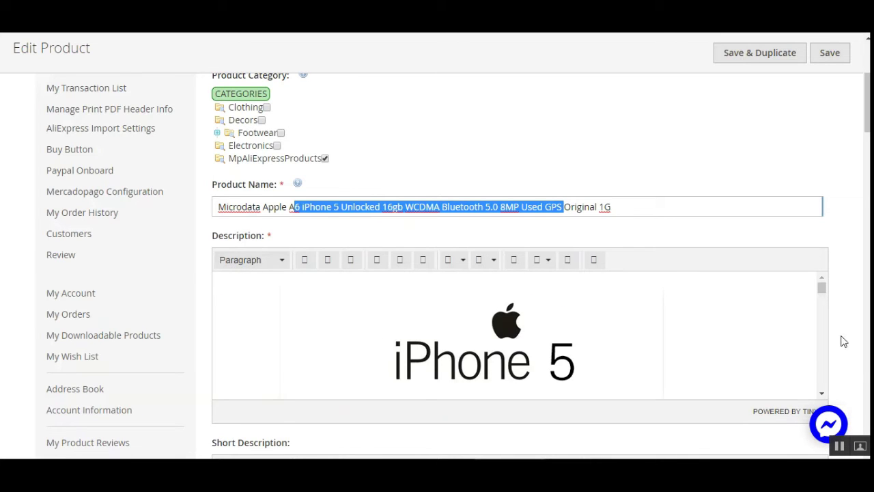
{"action": "left_click_drag", "start_coordinate": [821, 287], "coordinate": [831, 370]}
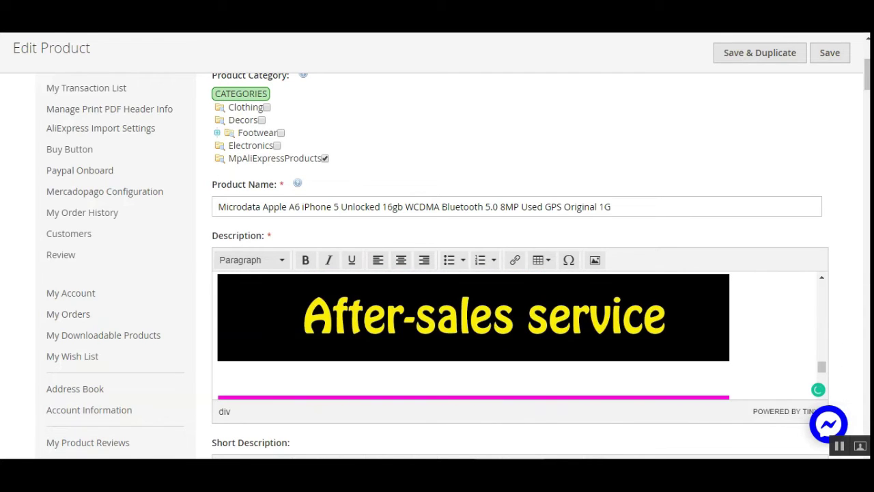
{"action": "scroll", "coordinate": [441, 262], "scroll_direction": "down", "scroll_amount": 5}
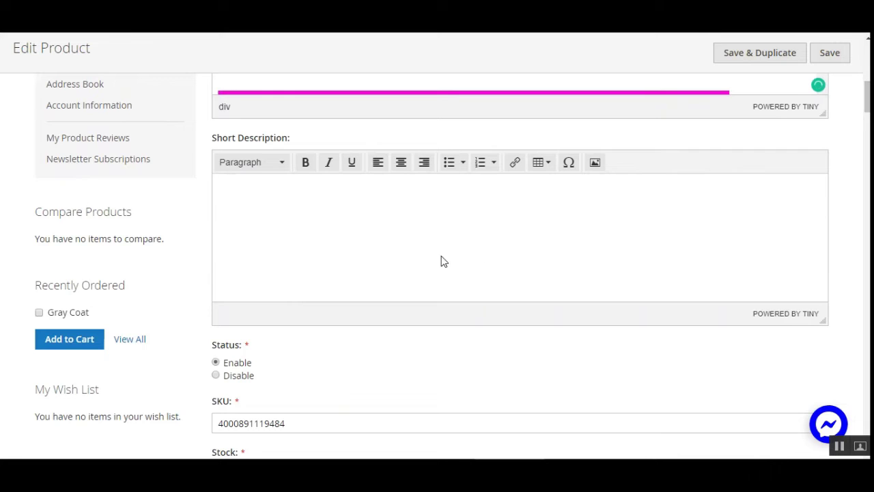
{"action": "scroll", "coordinate": [866, 122], "scroll_direction": "down", "scroll_amount": 4}
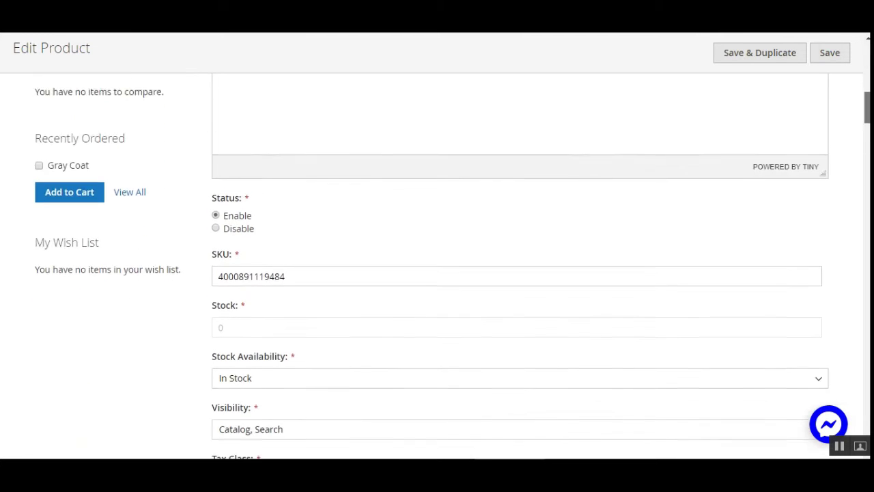
{"action": "scroll", "coordinate": [437, 266], "scroll_direction": "down", "scroll_amount": 5}
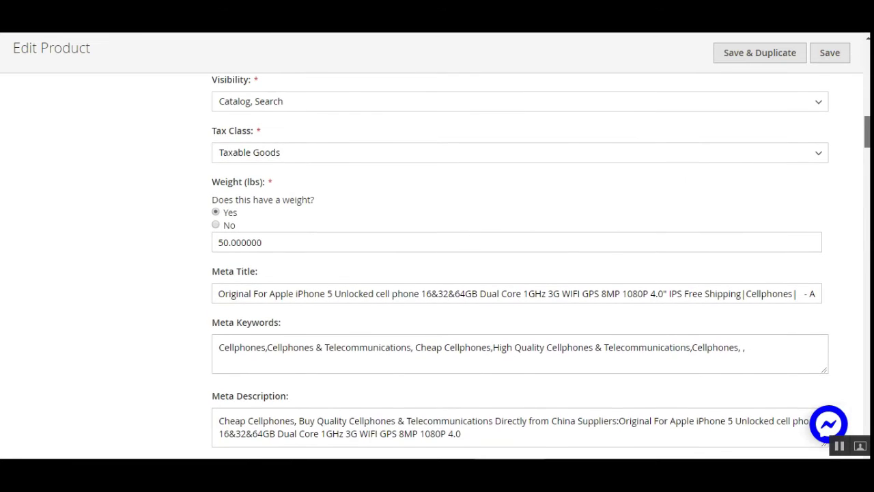
{"action": "scroll", "coordinate": [521, 266], "scroll_direction": "down", "scroll_amount": 2}
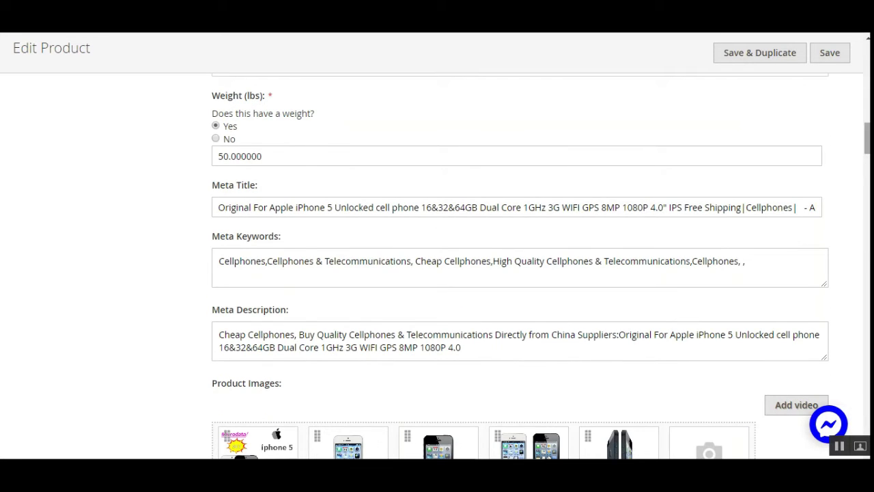
{"action": "scroll", "coordinate": [521, 266], "scroll_direction": "down", "scroll_amount": 2}
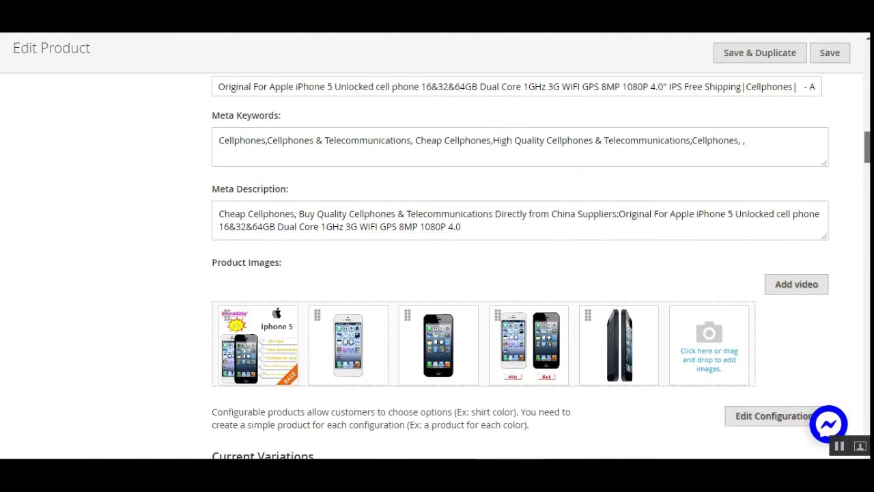
{"action": "scroll", "coordinate": [520, 266], "scroll_direction": "down", "scroll_amount": 2}
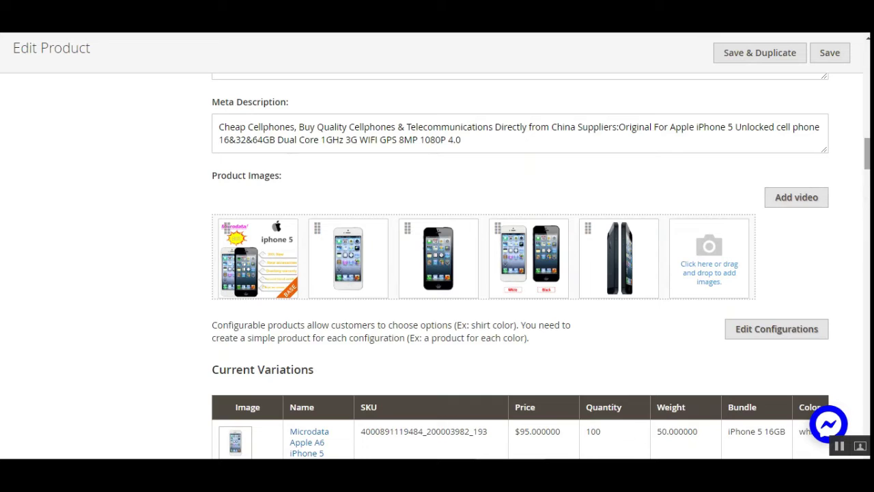
Examine the product's current variations, including each one's SKU, price, quantity, weight, bundle and color.
{"action": "scroll", "coordinate": [863, 193], "scroll_direction": "down", "scroll_amount": 3}
{"action": "scroll", "coordinate": [520, 266], "scroll_direction": "down", "scroll_amount": 1}
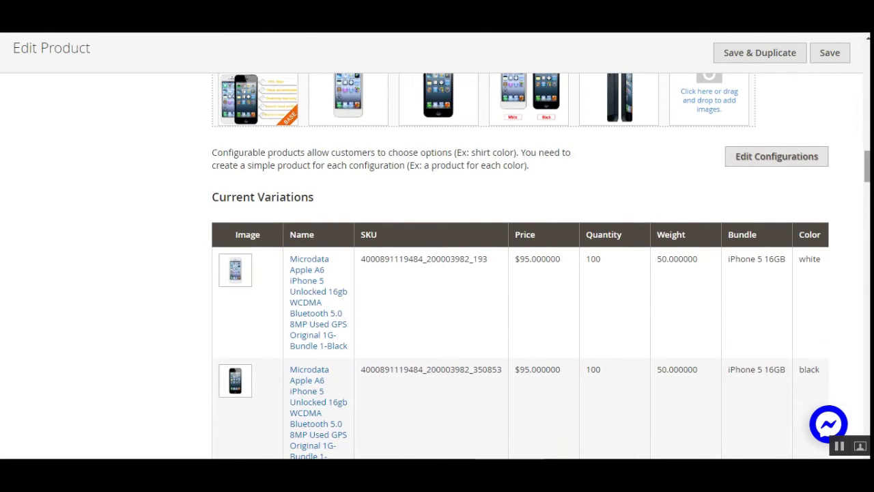
{"action": "scroll", "coordinate": [520, 266], "scroll_direction": "down", "scroll_amount": 2}
{"action": "scroll", "coordinate": [520, 266], "scroll_direction": "up", "scroll_amount": 1}
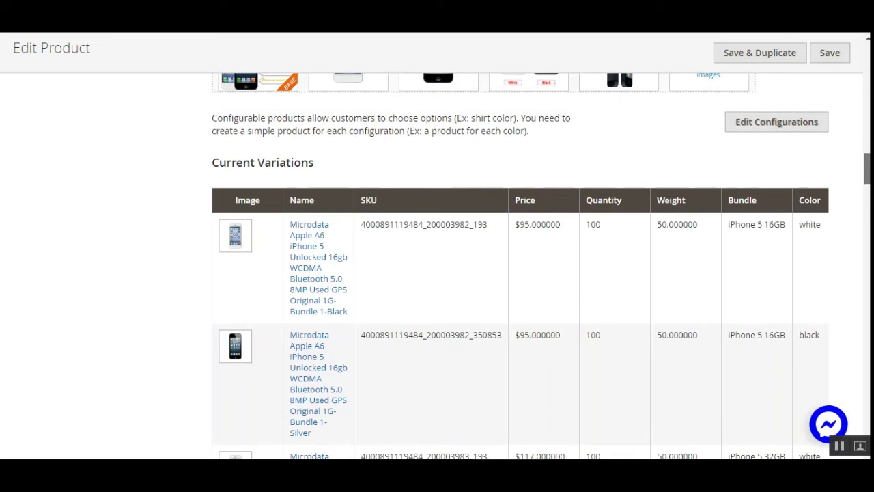
{"action": "scroll", "coordinate": [520, 265], "scroll_direction": "down", "scroll_amount": 12}
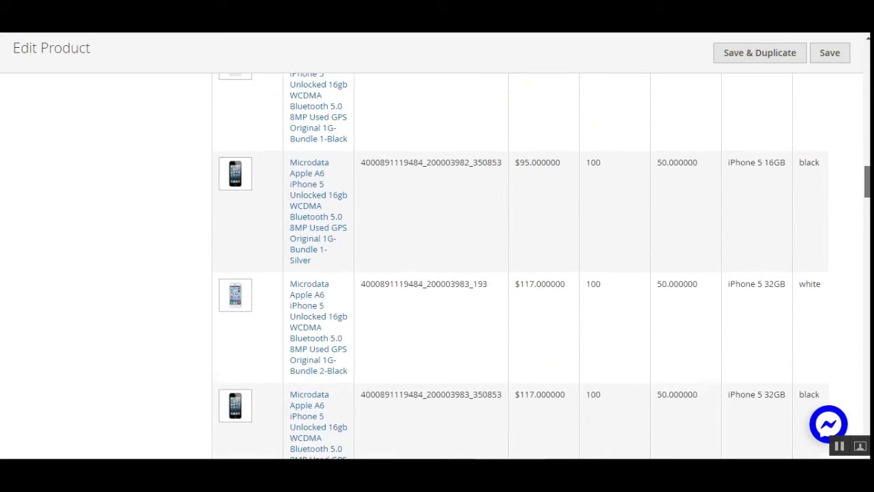
{"action": "scroll", "coordinate": [520, 265], "scroll_direction": "down", "scroll_amount": 4}
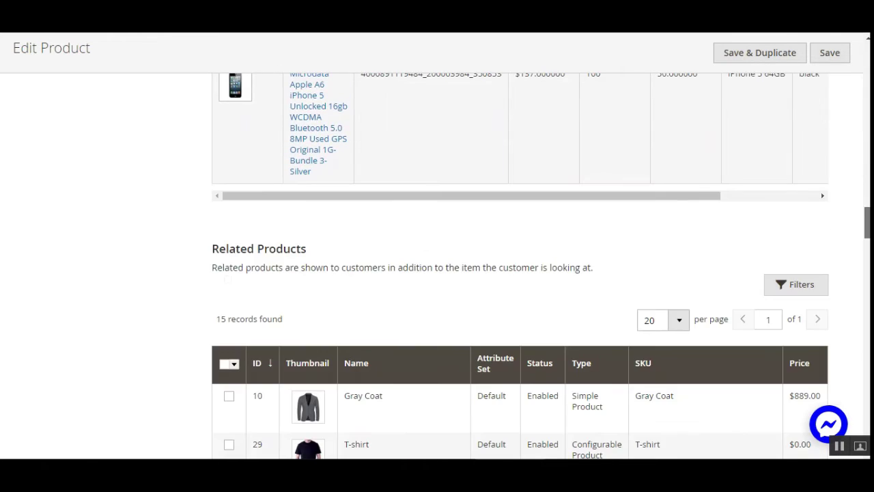
{"action": "scroll", "coordinate": [520, 266], "scroll_direction": "up", "scroll_amount": 15}
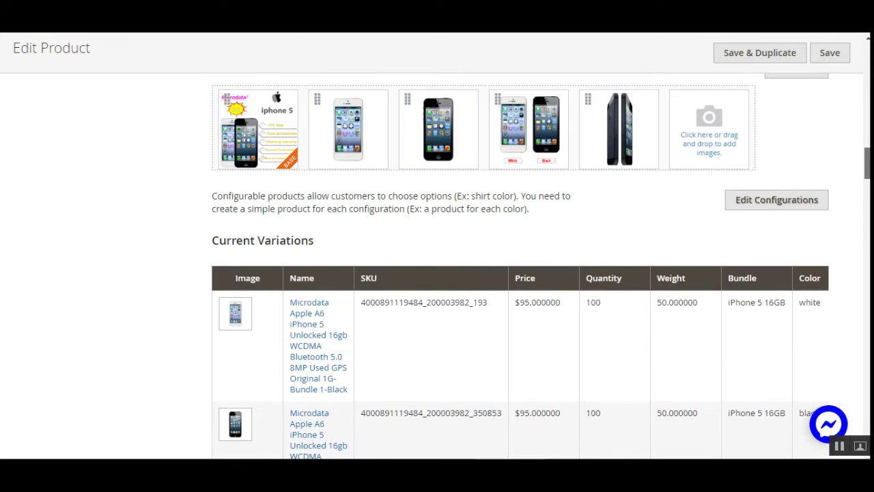
{"action": "scroll", "coordinate": [531, 135], "scroll_direction": "up", "scroll_amount": 15}
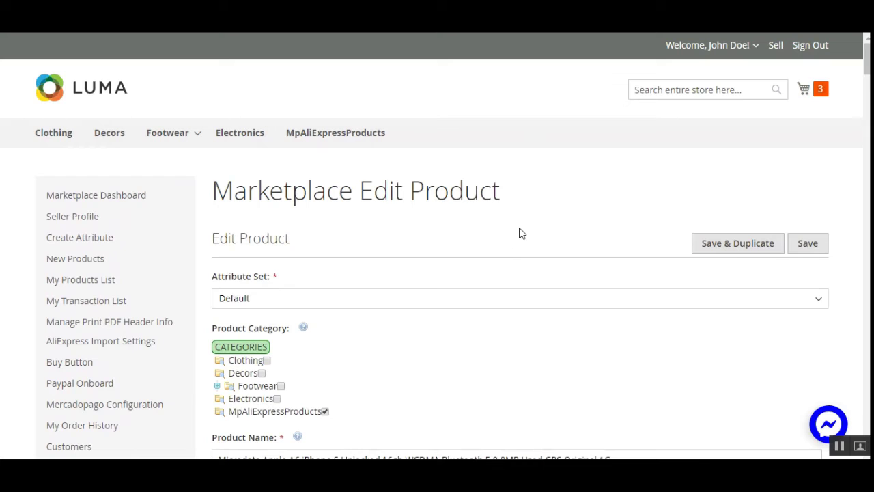
Open the MpAliExpressProducts storefront category in a new tab and view the imported iPhone 5 listing there.
{"action": "right_click", "coordinate": [360, 138]}
{"action": "left_click", "coordinate": [386, 143]}
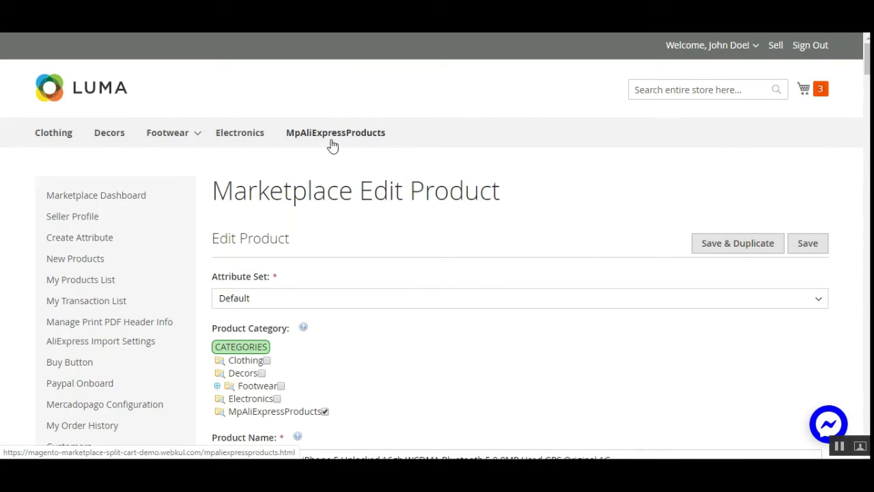
{"action": "scroll", "coordinate": [437, 246], "scroll_direction": "down", "scroll_amount": 1}
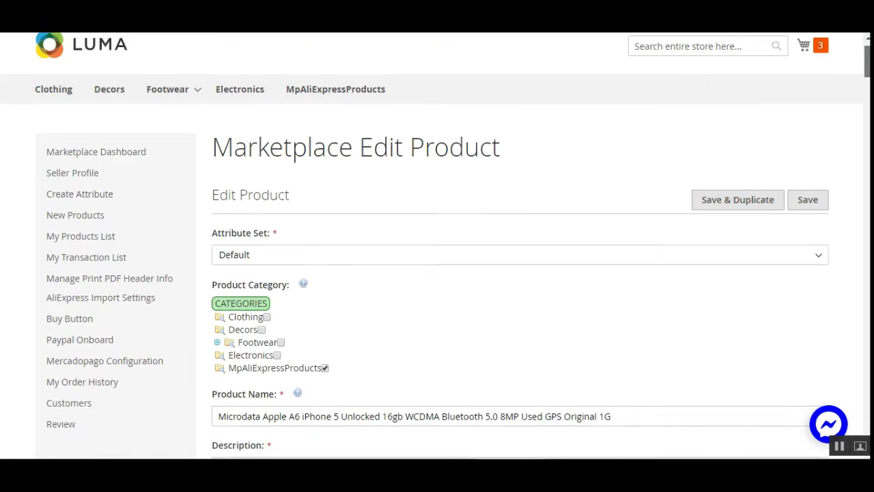
{"action": "scroll", "coordinate": [288, 199], "scroll_direction": "down", "scroll_amount": 3}
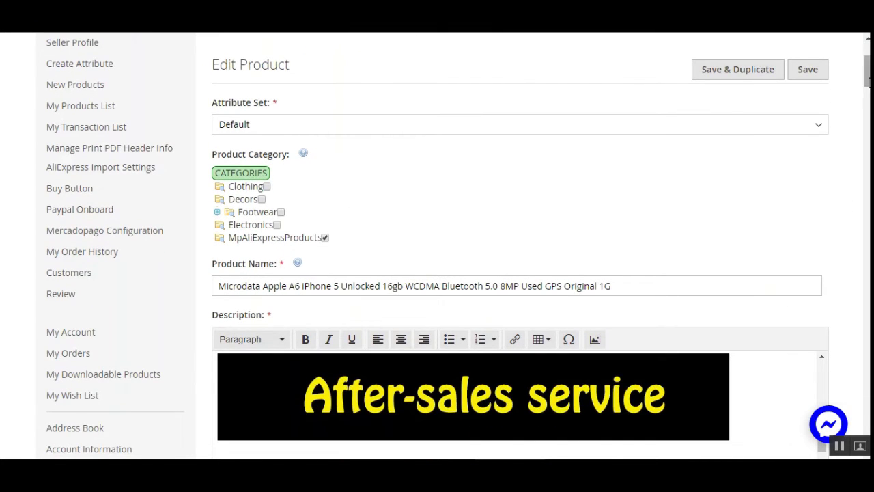
{"action": "scroll", "coordinate": [622, 170], "scroll_direction": "up", "scroll_amount": 4}
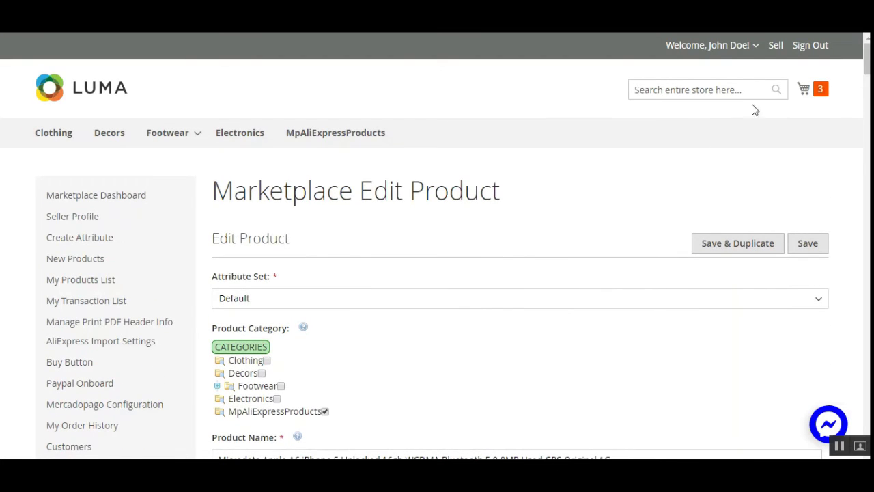
{"action": "scroll", "coordinate": [755, 109], "scroll_direction": "down", "scroll_amount": 6}
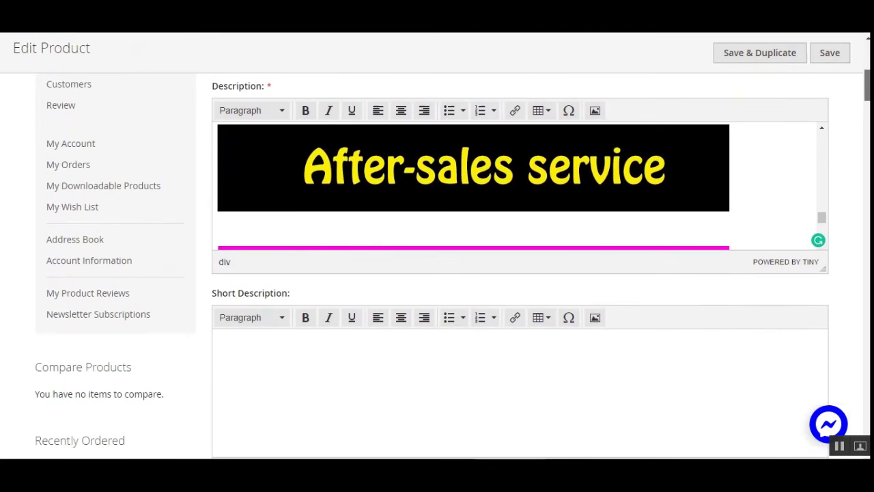
{"action": "scroll", "coordinate": [519, 266], "scroll_direction": "down", "scroll_amount": 5}
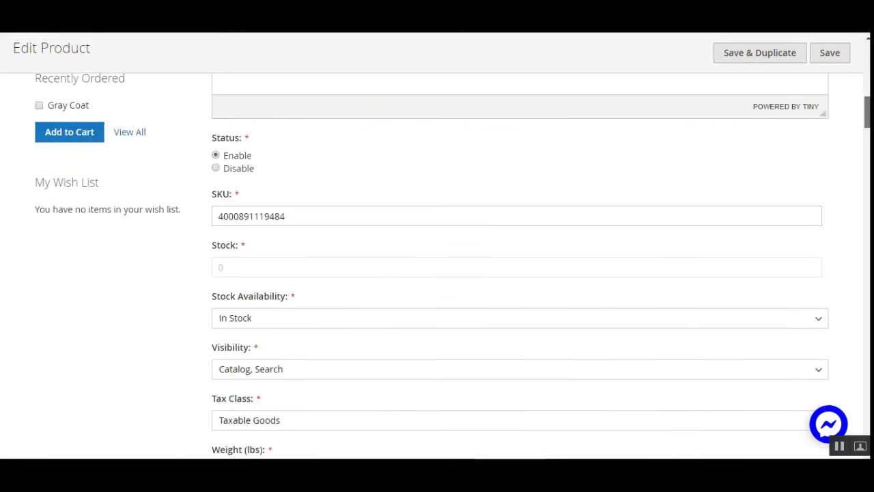
{"action": "scroll", "coordinate": [468, 127], "scroll_direction": "down", "scroll_amount": 1}
{"action": "scroll", "coordinate": [468, 126], "scroll_direction": "up", "scroll_amount": 12}
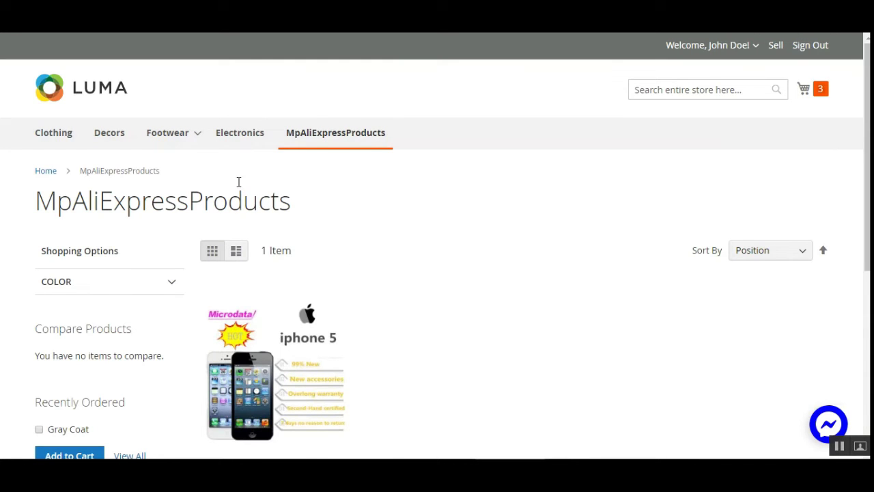
{"action": "scroll", "coordinate": [558, 260], "scroll_direction": "down", "scroll_amount": 1}
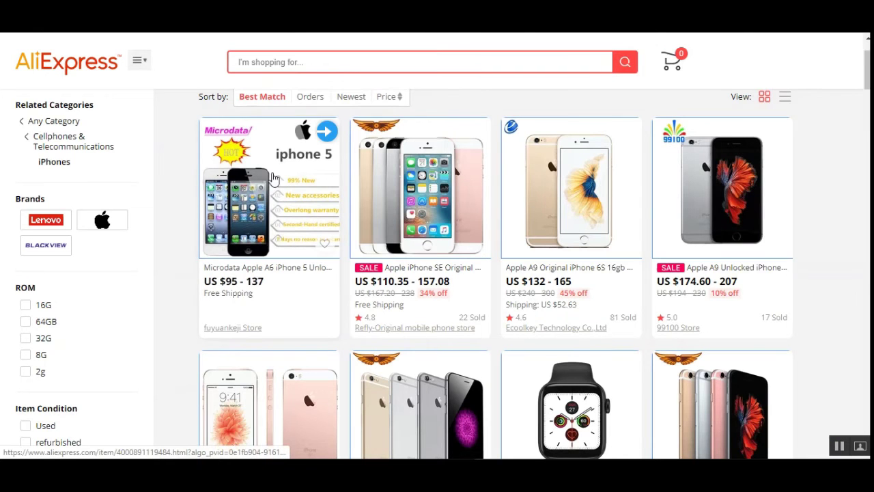
Open the imported Microdata Apple A6 iPhone 5 product page from the MpAliExpressProducts storefront category.
{"action": "left_click", "coordinate": [327, 167]}
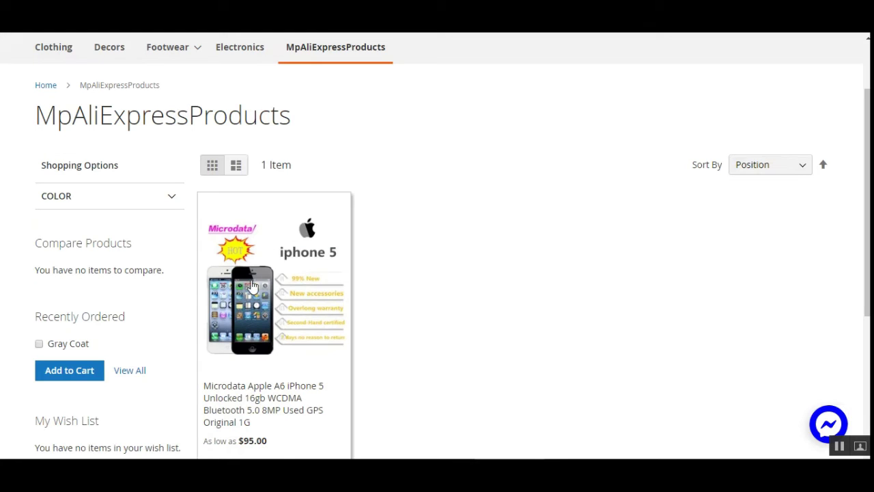
{"action": "scroll", "coordinate": [854, 146], "scroll_direction": "down", "scroll_amount": 2}
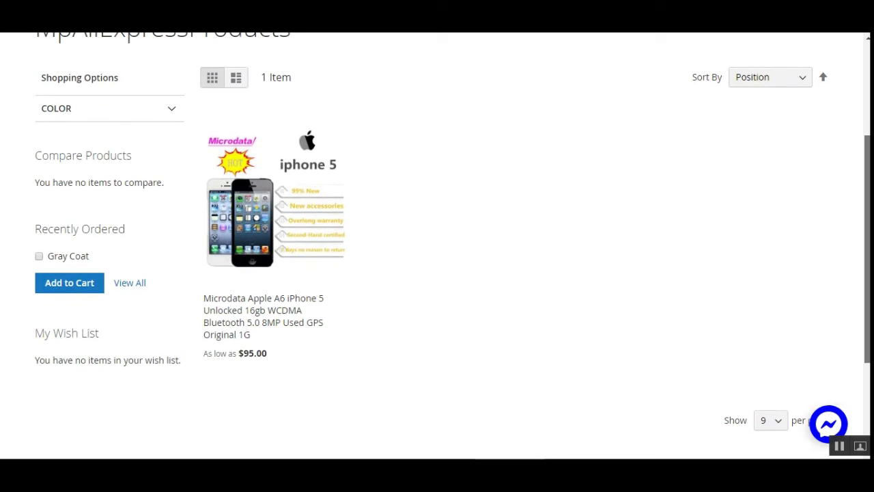
{"action": "left_click", "coordinate": [282, 219]}
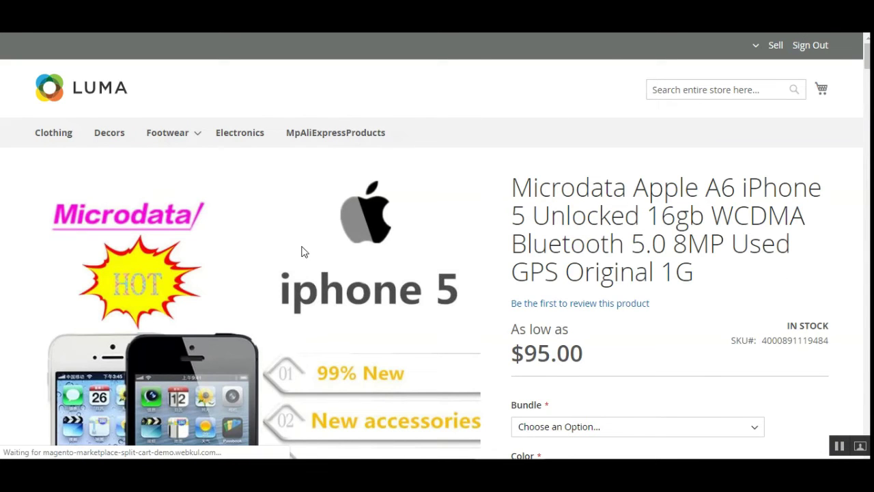
Examine the storefront product's name, price, SKU and the choices offered for its Bundle option.
{"action": "scroll", "coordinate": [302, 250], "scroll_direction": "down", "scroll_amount": 1}
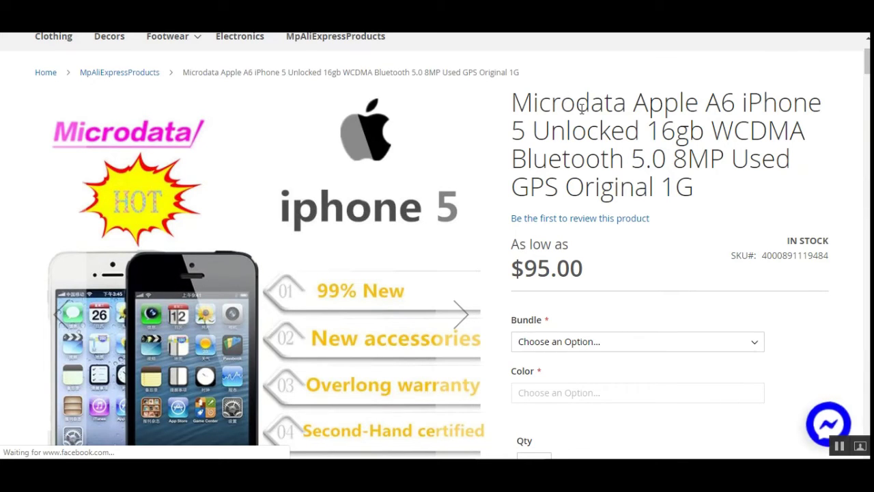
{"action": "left_click_drag", "start_coordinate": [561, 104], "coordinate": [676, 187]}
{"action": "left_click", "coordinate": [855, 117]}
{"action": "scroll", "coordinate": [855, 117], "scroll_direction": "down", "scroll_amount": 3}
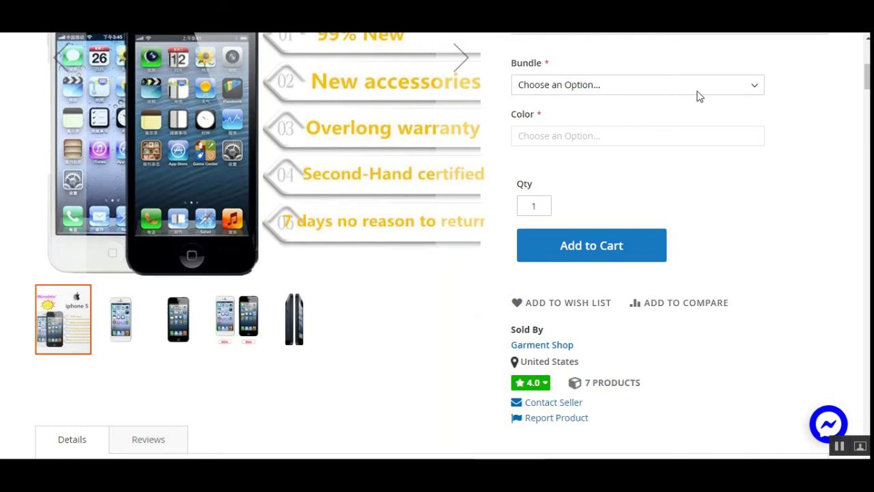
{"action": "left_click", "coordinate": [593, 89]}
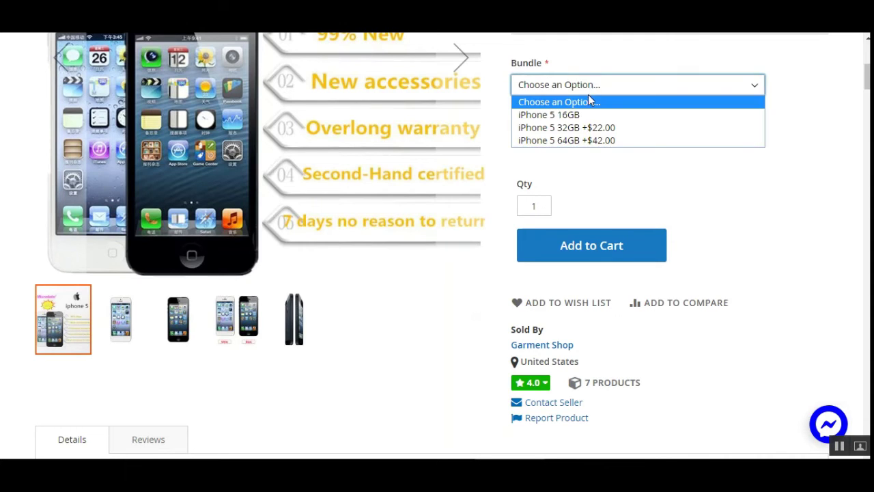
{"action": "left_click", "coordinate": [790, 111]}
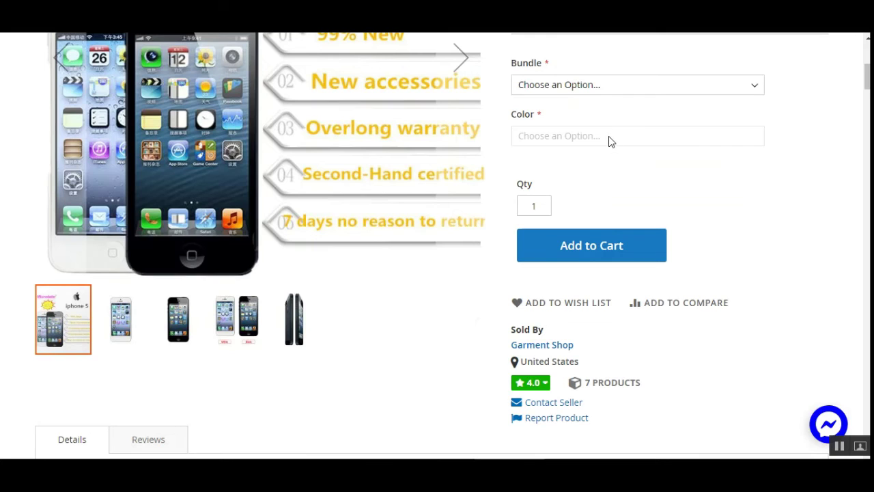
Examine the storefront product's images, seller information and detailed description, and open its review form.
{"action": "scroll", "coordinate": [865, 76], "scroll_direction": "down", "scroll_amount": 2}
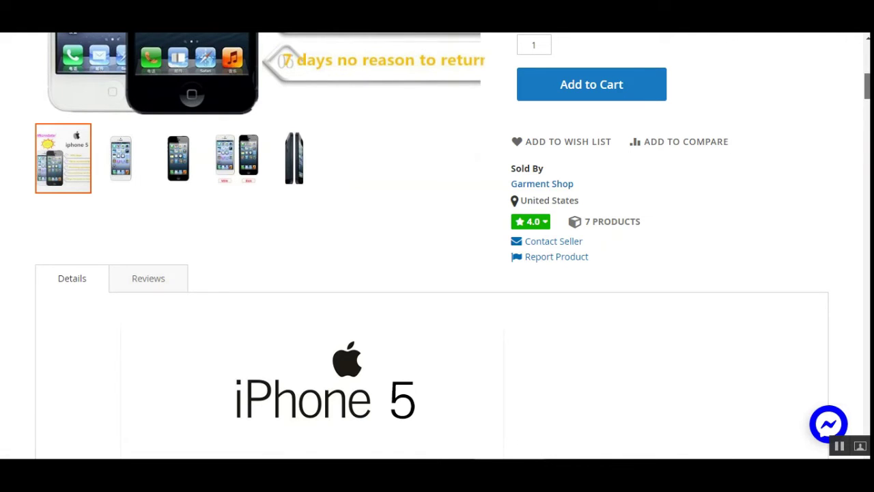
{"action": "scroll", "coordinate": [180, 252], "scroll_direction": "down", "scroll_amount": 2}
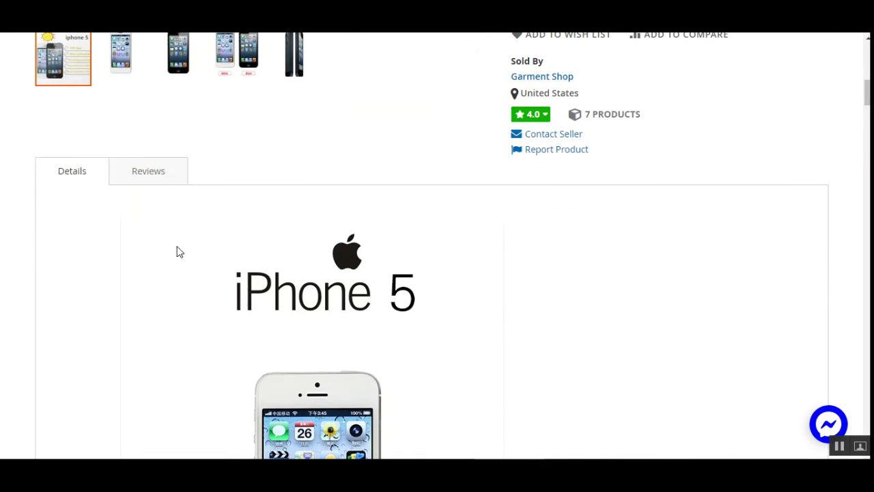
{"action": "left_click_drag", "start_coordinate": [867, 92], "coordinate": [868, 118]}
{"action": "scroll", "coordinate": [396, 225], "scroll_direction": "up", "scroll_amount": 6}
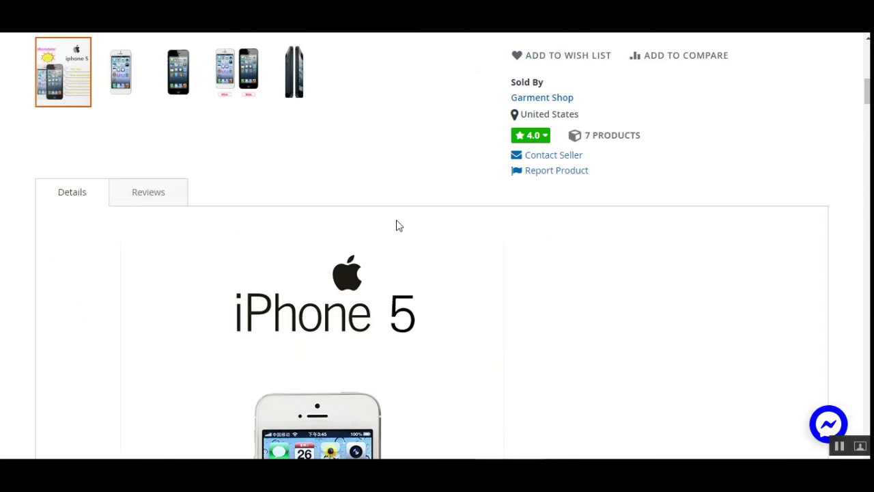
{"action": "left_click", "coordinate": [157, 198]}
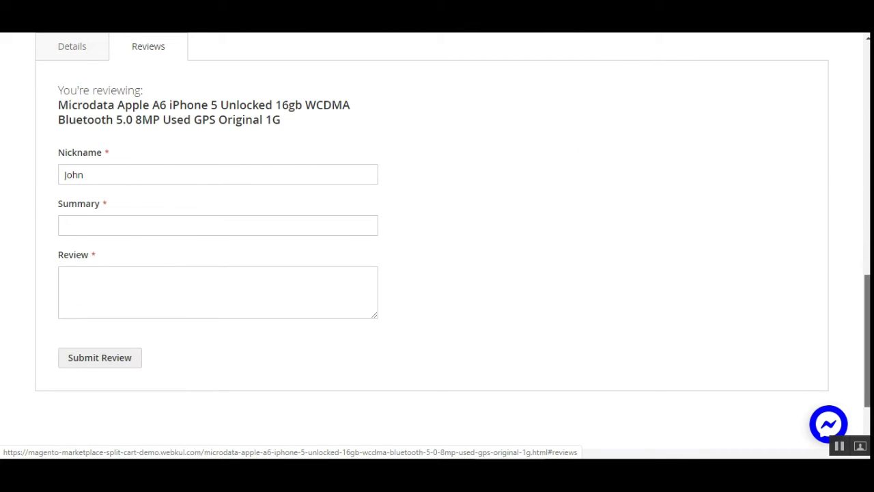
{"action": "left_click_drag", "start_coordinate": [867, 341], "coordinate": [867, 287]}
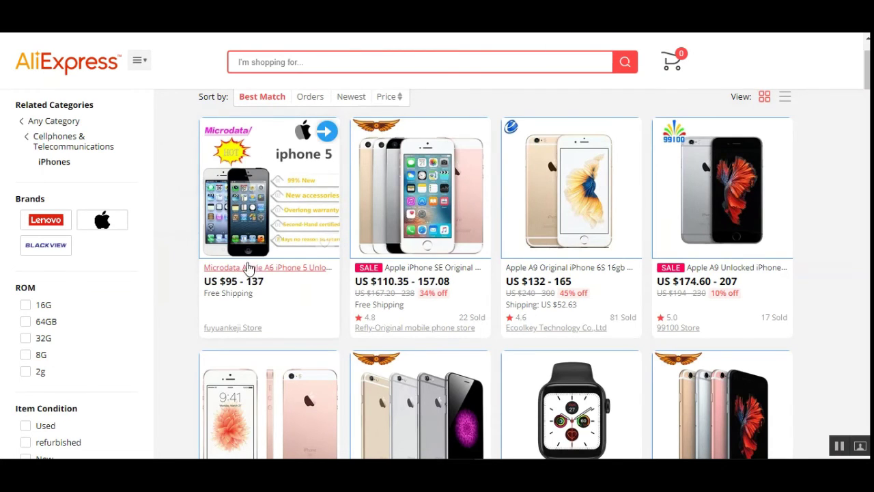
Examine the AliExpress Samsung screen protector product page and the extension's import control on it.
{"action": "key", "text": "ctrl+Tab"}
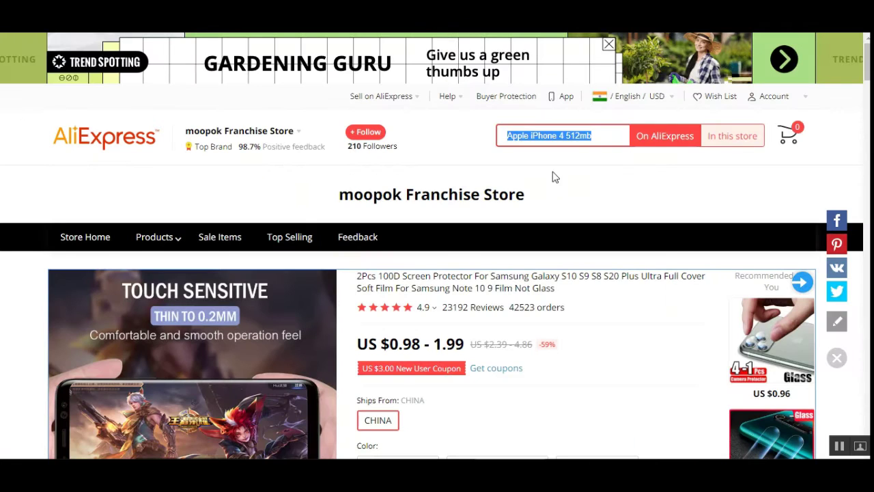
{"action": "scroll", "coordinate": [692, 135], "scroll_direction": "down", "scroll_amount": 3}
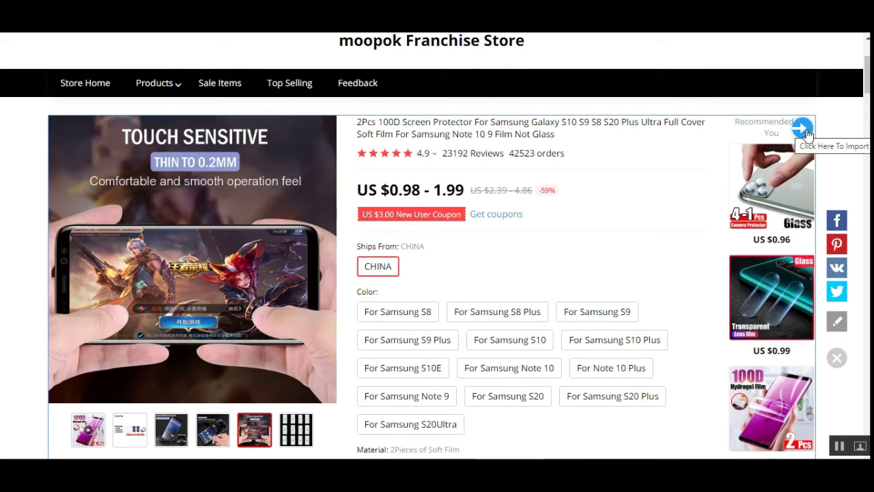
{"action": "scroll", "coordinate": [805, 133], "scroll_direction": "up", "scroll_amount": 3}
{"action": "key", "text": "ctrl+shift+Tab"}
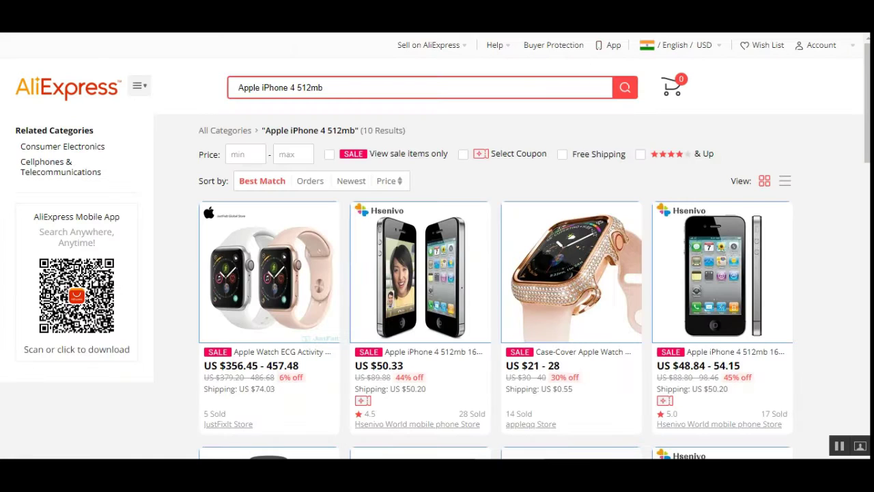
Search AliExpress again for "Apple iPhone 4 512mb" and check the first phone listing for the import control.
{"action": "left_click_drag", "start_coordinate": [332, 88], "coordinate": [208, 88]}
{"action": "key", "text": "ctrl+c"}
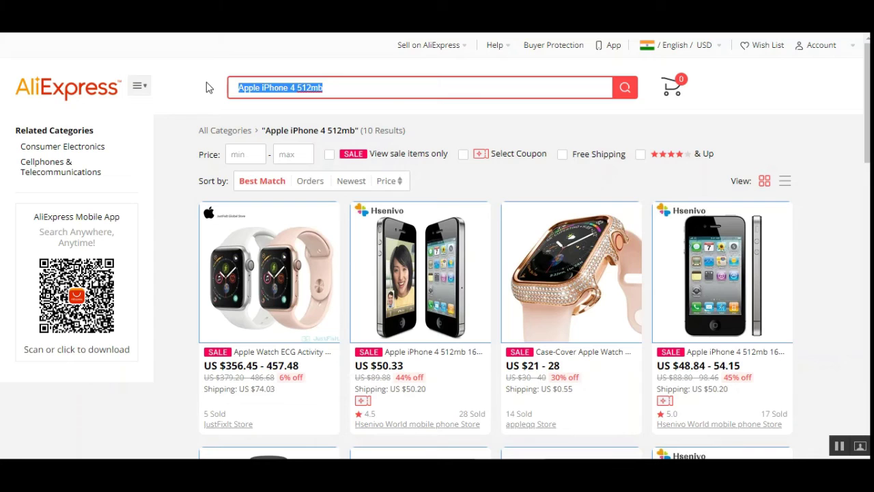
{"action": "key", "text": "BackSpace"}
{"action": "key", "text": "ctrl+v"}
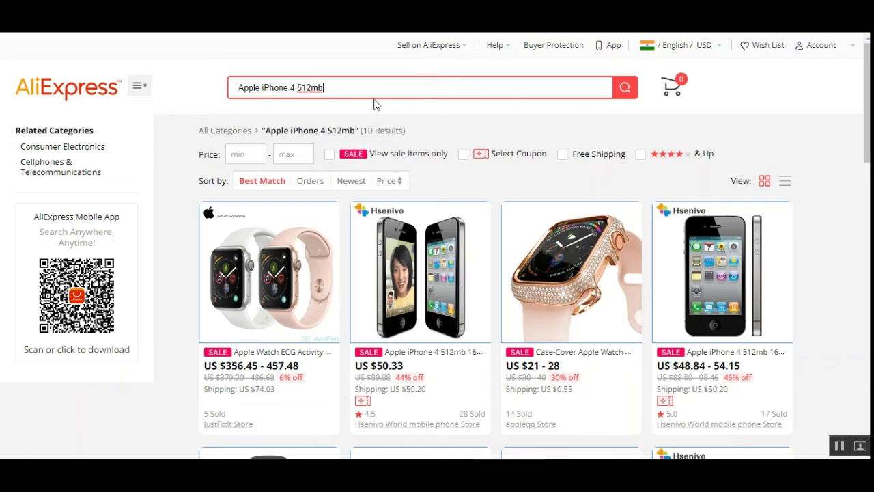
{"action": "left_click", "coordinate": [626, 92]}
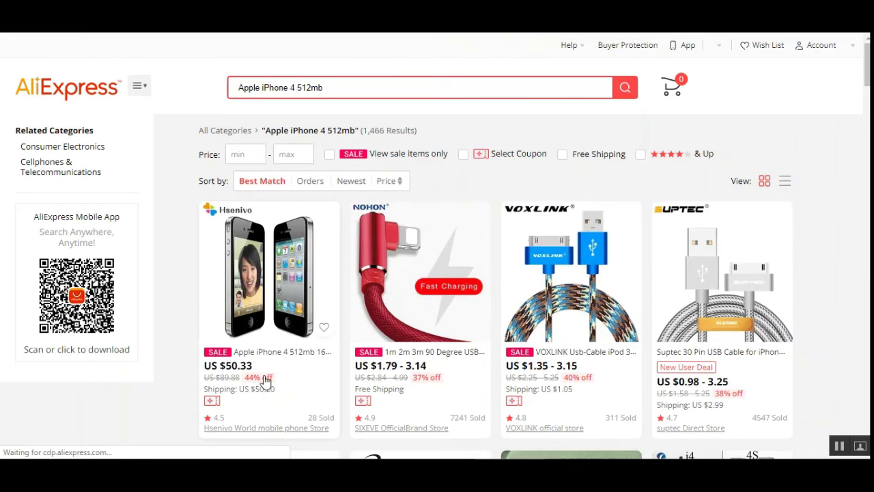
{"action": "mouse_move", "coordinate": [328, 218]}
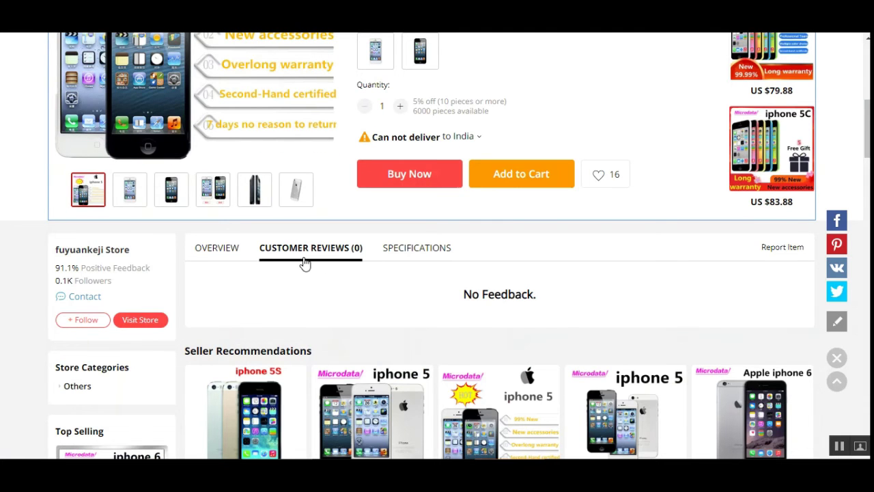
Compare the iPhone 5 images on the AliExpress product page with those on the storefront product page.
{"action": "left_click", "coordinate": [296, 189]}
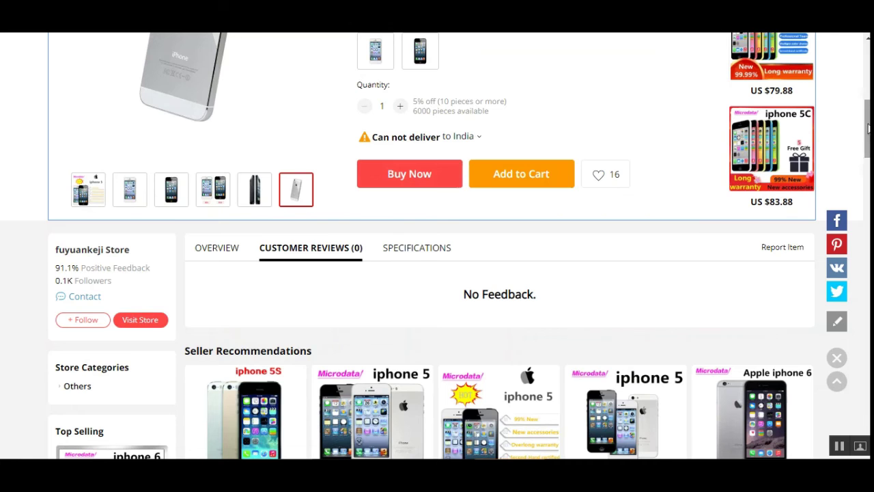
{"action": "left_click_drag", "start_coordinate": [867, 129], "coordinate": [867, 91]}
{"action": "scroll", "coordinate": [432, 245], "scroll_direction": "down", "scroll_amount": 3}
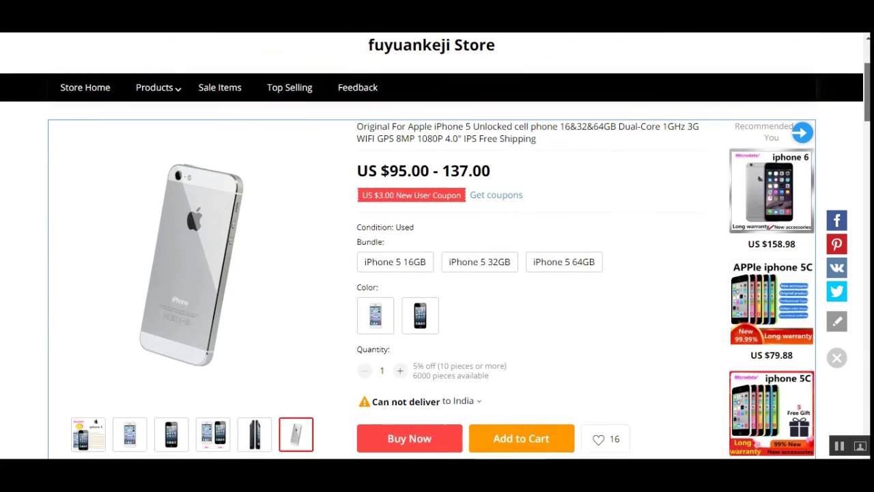
{"action": "left_click", "coordinate": [91, 290]}
{"action": "left_click", "coordinate": [213, 284]}
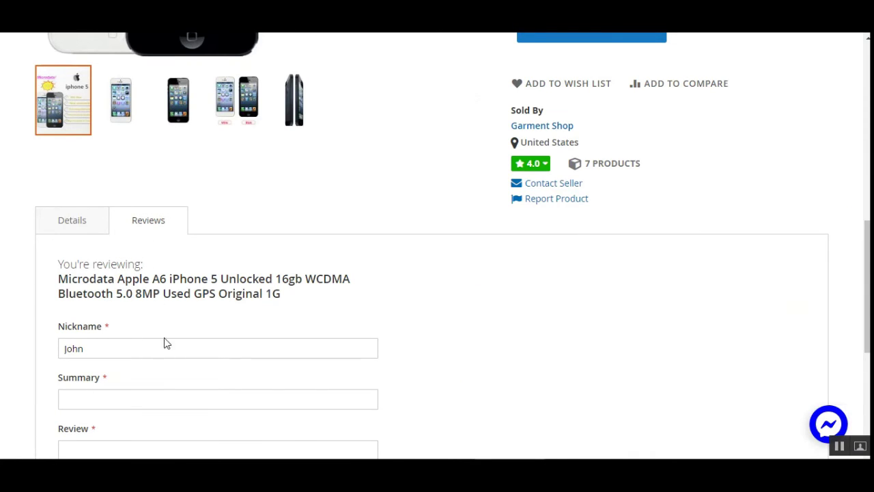
{"action": "scroll", "coordinate": [437, 245], "scroll_direction": "up", "scroll_amount": 1}
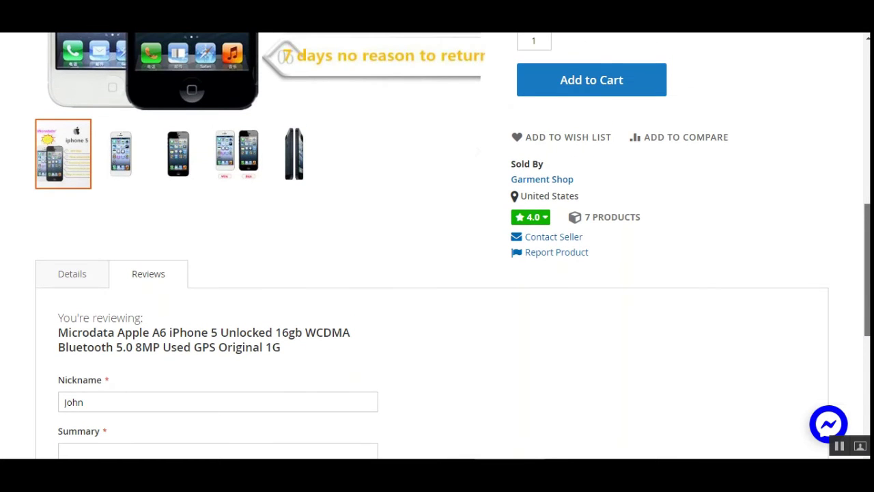
{"action": "scroll", "coordinate": [712, 121], "scroll_direction": "up", "scroll_amount": 8}
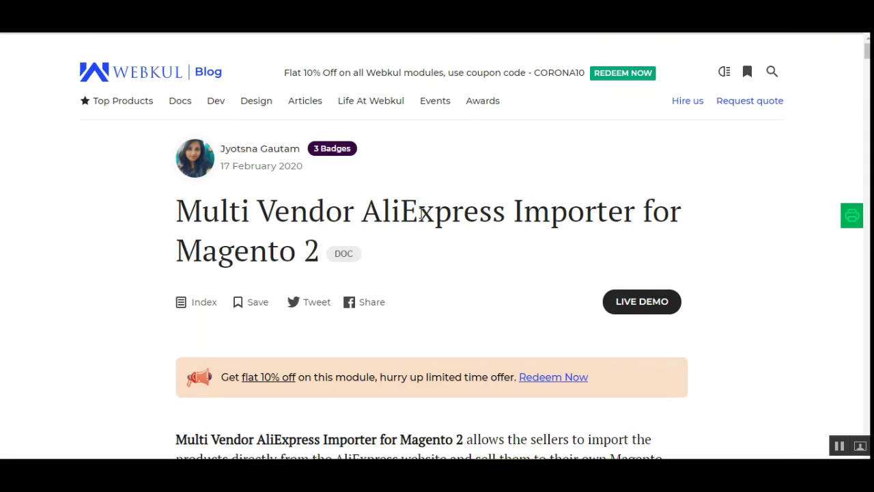
View the Multi Vendor AliExpress Importer for Magento 2 guide's title, switch to the Magento admin and sign in with the demo account.
{"action": "left_click_drag", "start_coordinate": [230, 214], "coordinate": [495, 214]}
{"action": "left_click", "coordinate": [521, 223]}
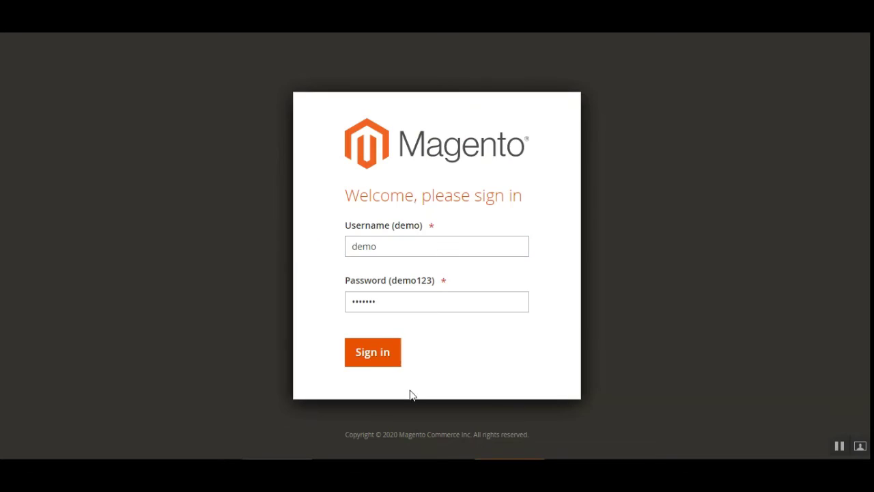
{"action": "left_click", "coordinate": [373, 361]}
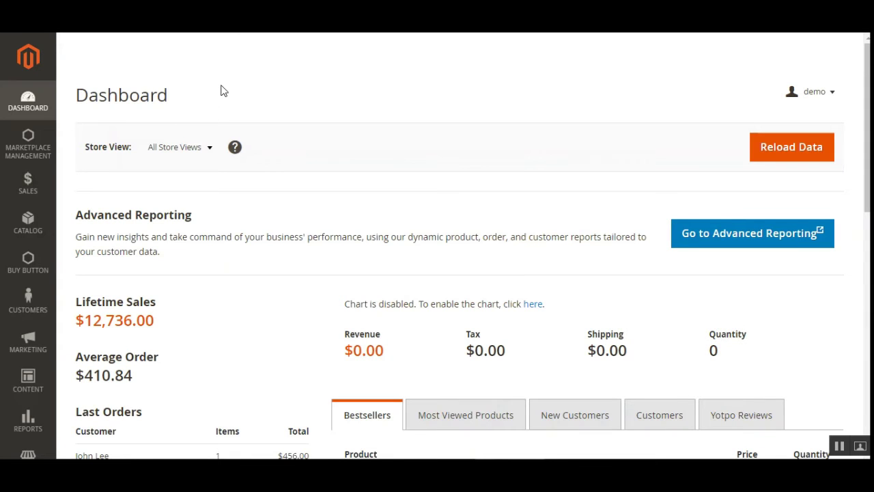
Open the MpAliExpressProductImport section of the store configuration and examine the options of Allow Seller Products Import.
{"action": "scroll", "coordinate": [197, 273], "scroll_direction": "down", "scroll_amount": 6}
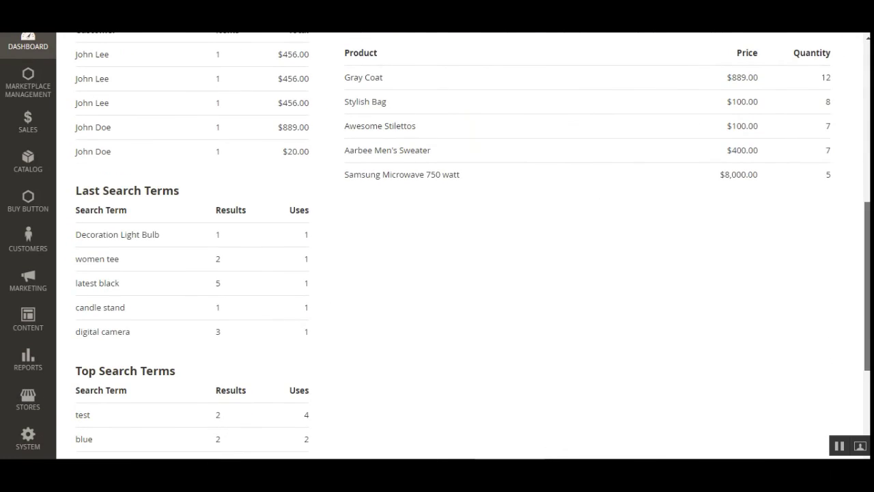
{"action": "left_click", "coordinate": [30, 398]}
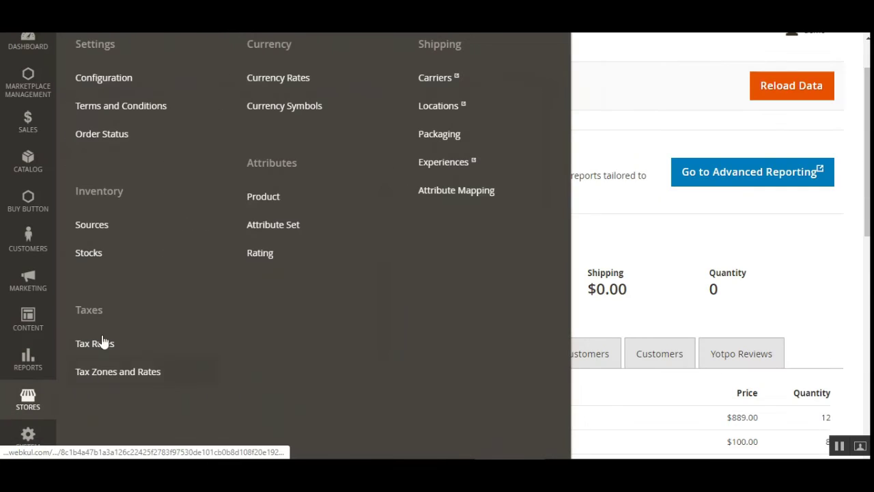
{"action": "left_click", "coordinate": [132, 81]}
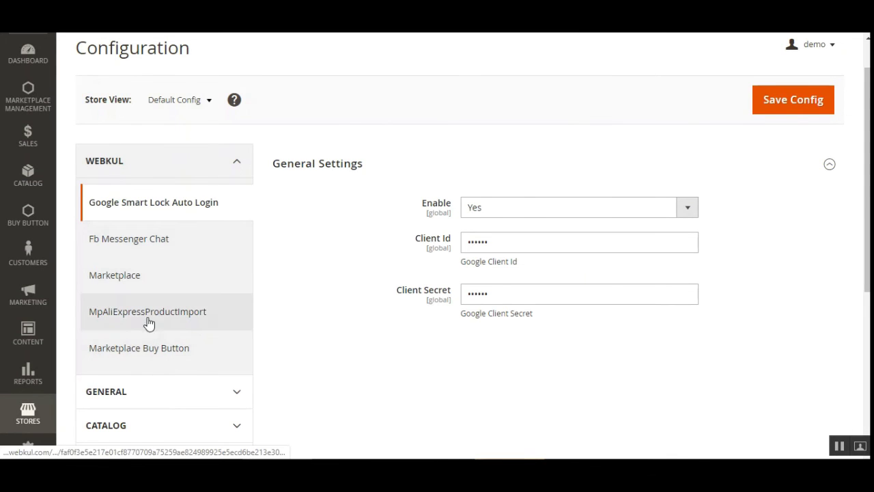
{"action": "left_click", "coordinate": [127, 316]}
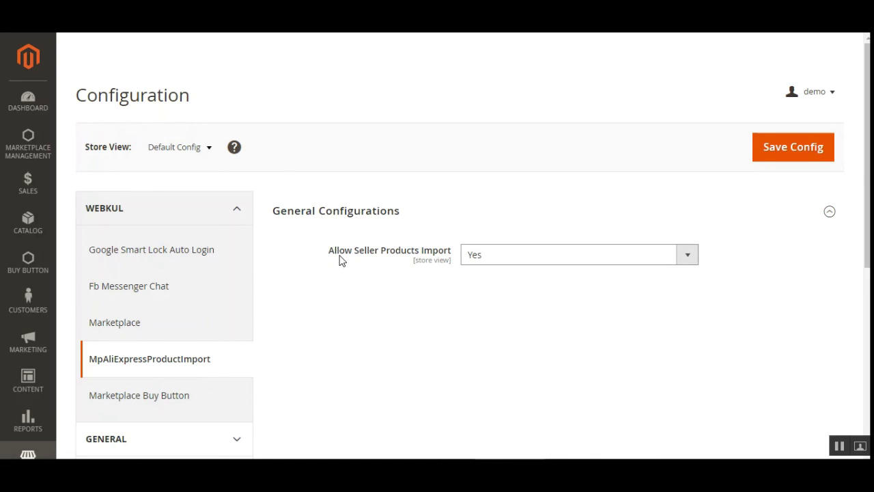
{"action": "left_click_drag", "start_coordinate": [336, 254], "coordinate": [445, 254]}
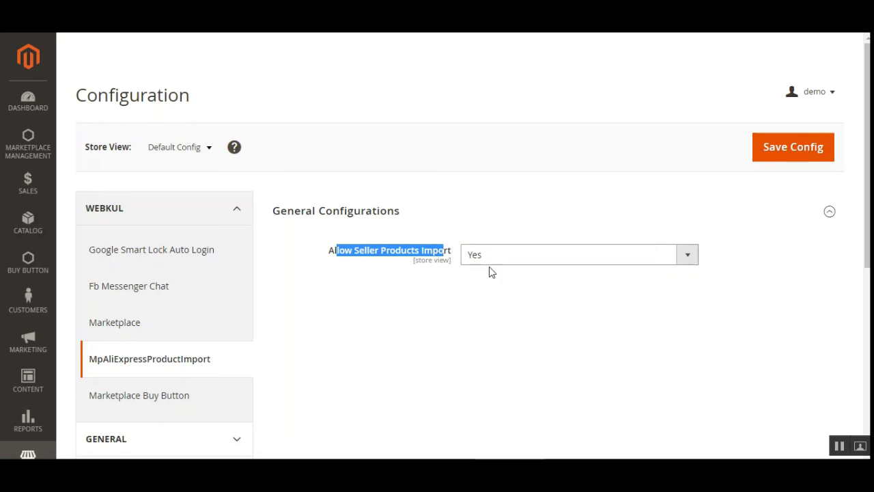
{"action": "left_click", "coordinate": [610, 259]}
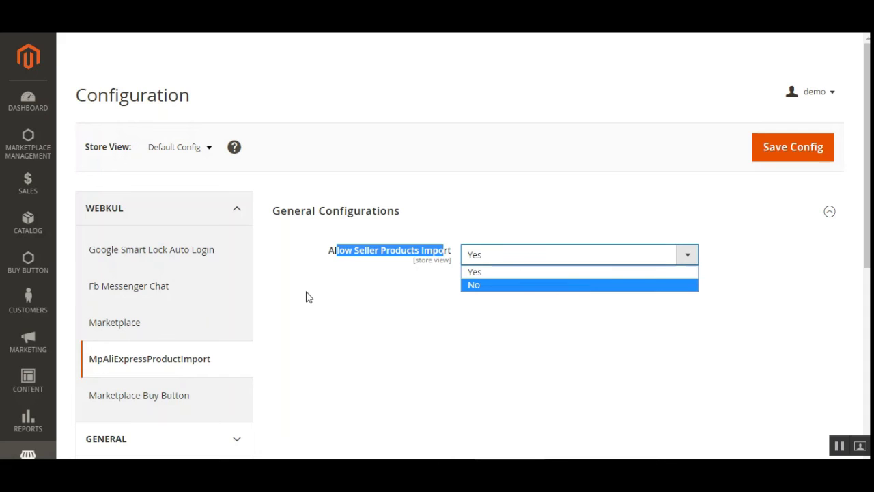
Open the admin product catalog and search the products by the keyword "apple".
{"action": "left_click", "coordinate": [28, 222]}
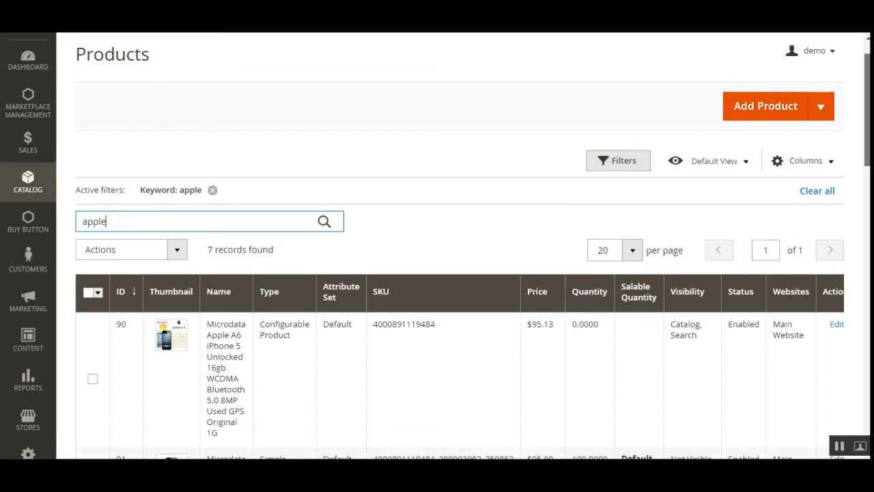
{"action": "scroll", "coordinate": [426, 211], "scroll_direction": "down", "scroll_amount": 1}
{"action": "left_click_drag", "start_coordinate": [123, 207], "coordinate": [67, 214]}
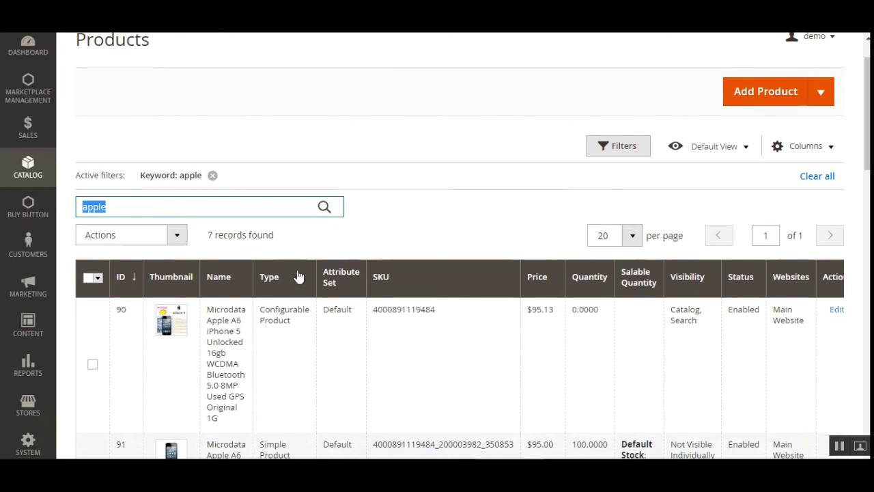
{"action": "left_click", "coordinate": [516, 216]}
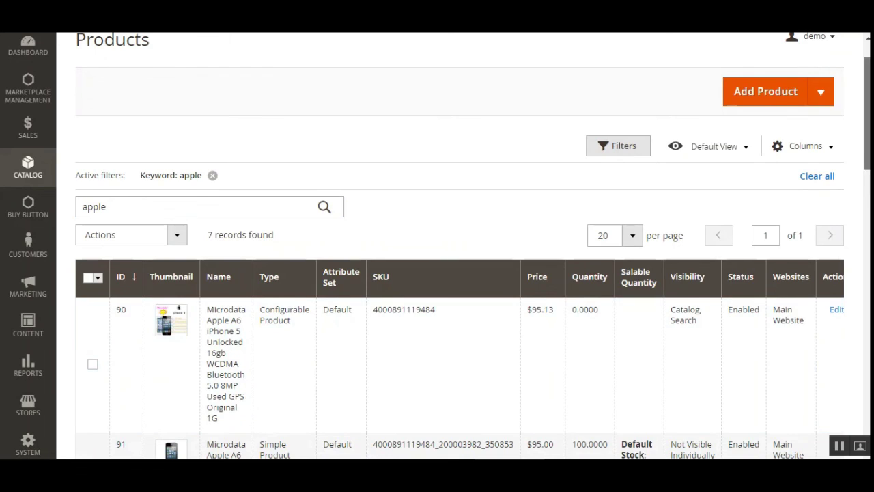
Look through the "apple" search results and open the configurable iPhone 5 product's edit page.
{"action": "scroll", "coordinate": [852, 179], "scroll_direction": "down", "scroll_amount": 5}
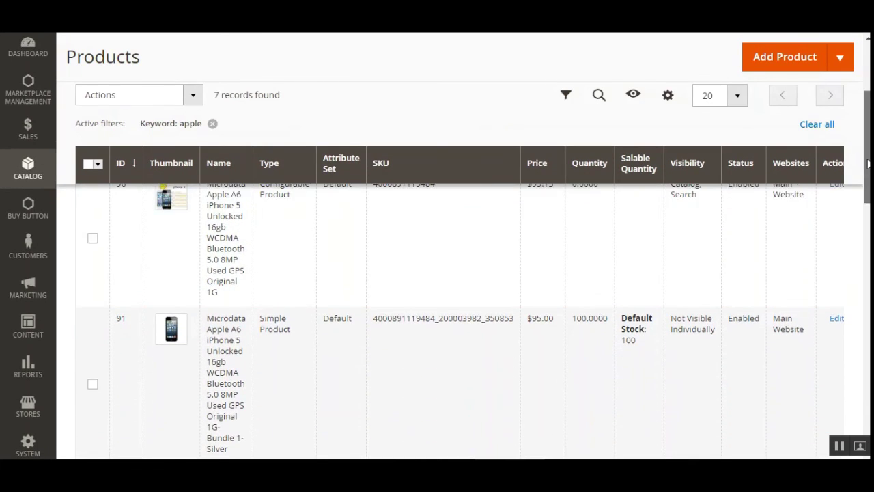
{"action": "scroll", "coordinate": [851, 179], "scroll_direction": "up", "scroll_amount": 4}
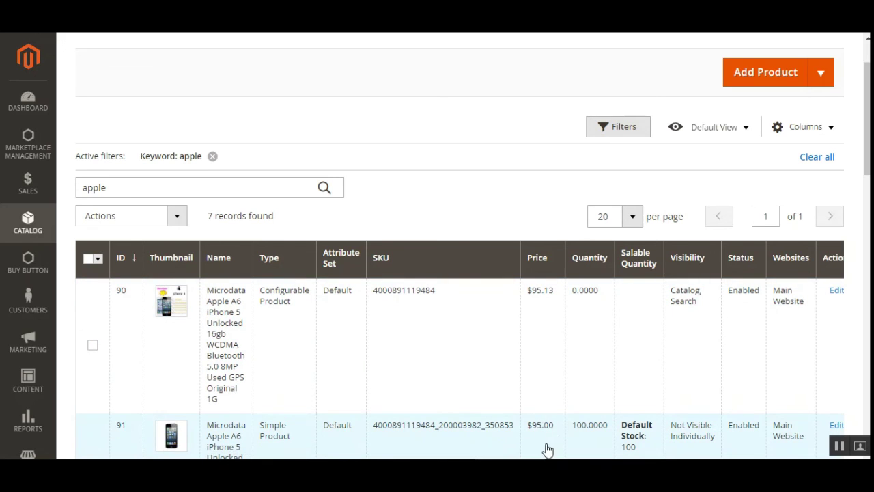
{"action": "scroll", "coordinate": [795, 162], "scroll_direction": "up", "scroll_amount": 2}
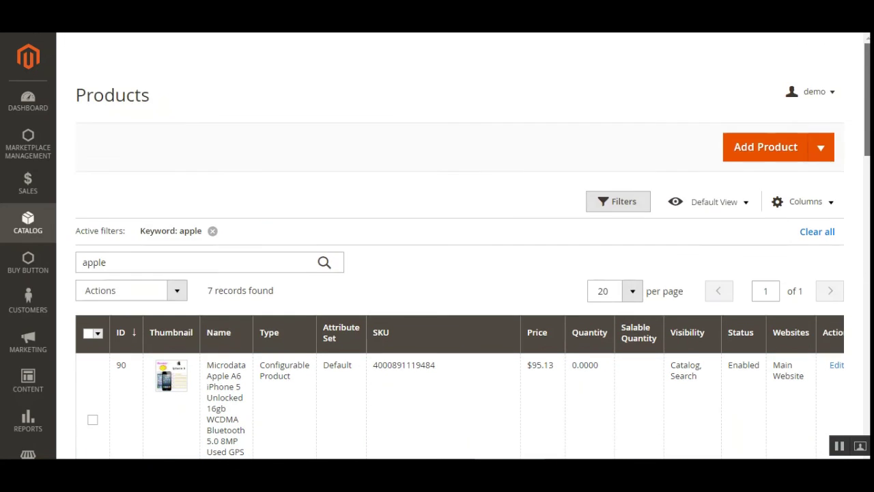
{"action": "scroll", "coordinate": [421, 252], "scroll_direction": "down", "scroll_amount": 2}
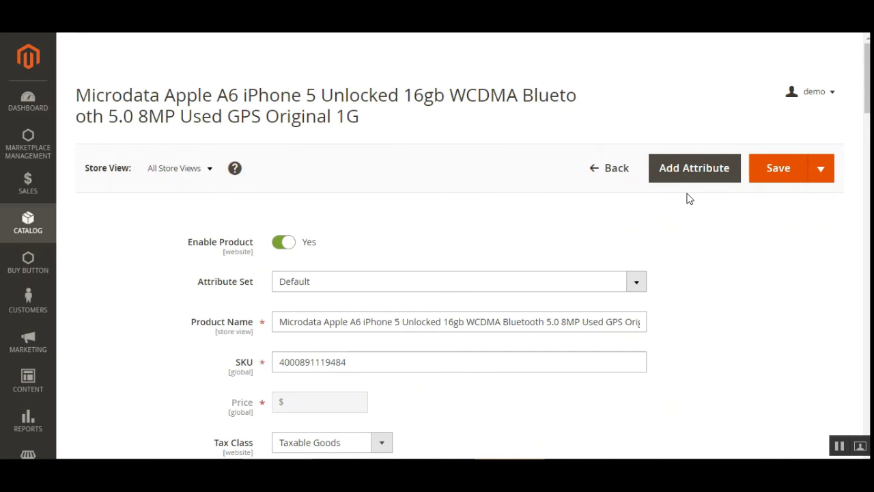
Examine the iPhone 5 product's general attributes, category, assigned seller and configurations down to the Product Flags section.
{"action": "scroll", "coordinate": [437, 273], "scroll_direction": "down", "scroll_amount": 5}
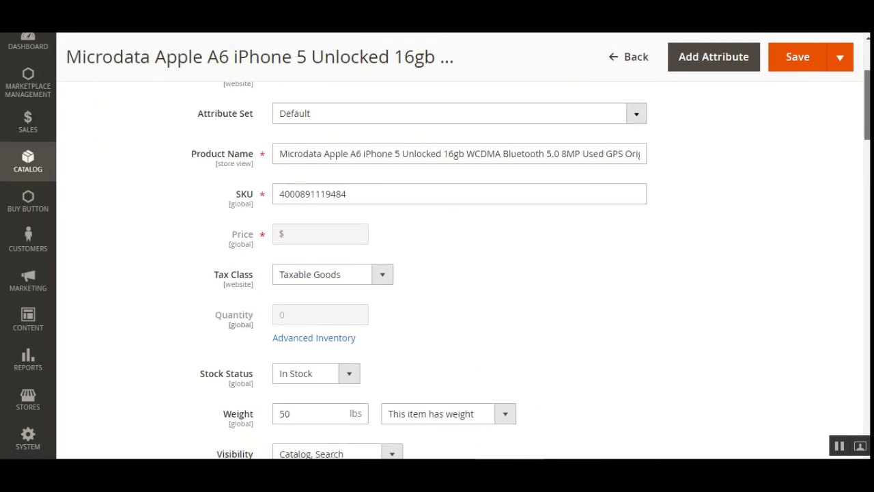
{"action": "scroll", "coordinate": [866, 161], "scroll_direction": "down", "scroll_amount": 5}
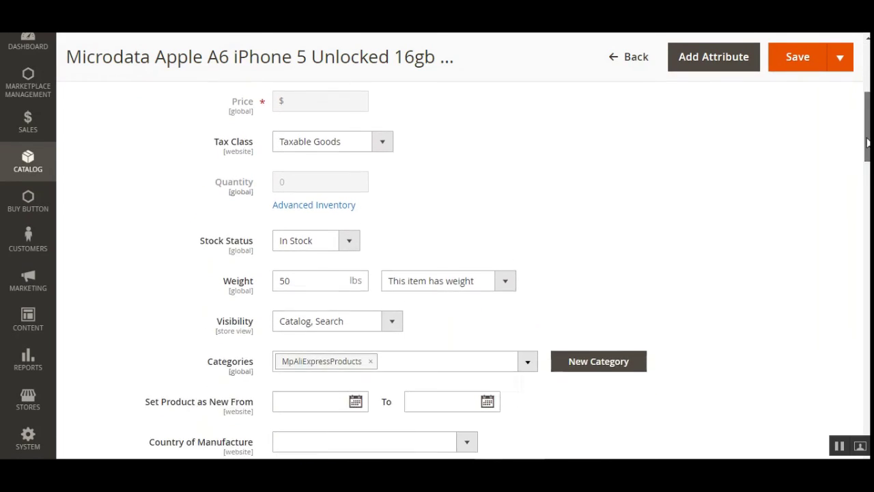
{"action": "left_click_drag", "start_coordinate": [866, 161], "coordinate": [867, 214]}
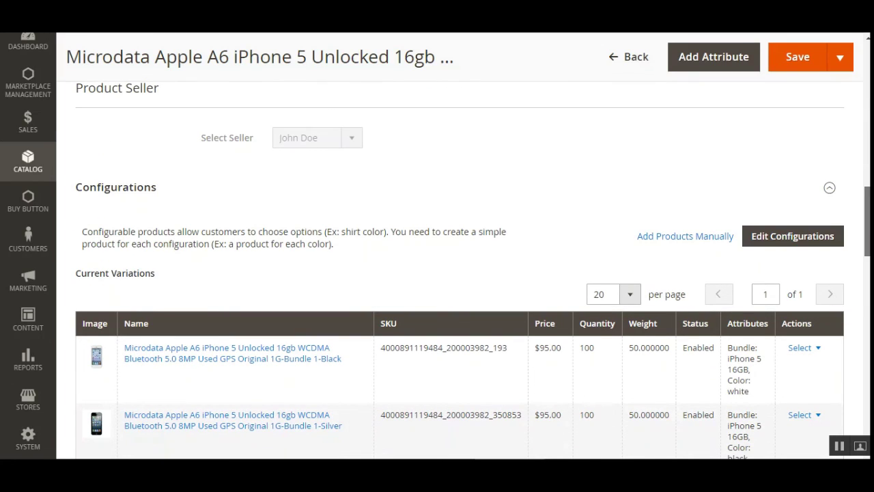
{"action": "left_click_drag", "start_coordinate": [868, 215], "coordinate": [868, 329]}
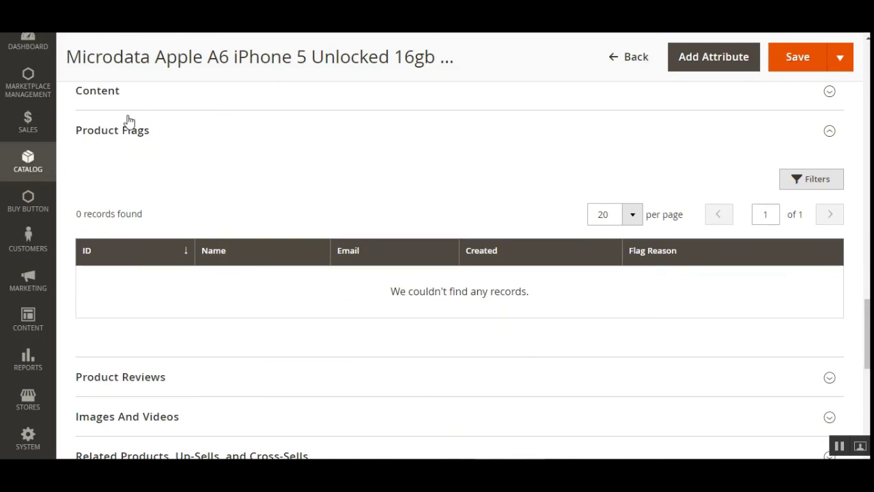
Expand the product's Content section and examine the imported images and text throughout its Description.
{"action": "left_click", "coordinate": [119, 97]}
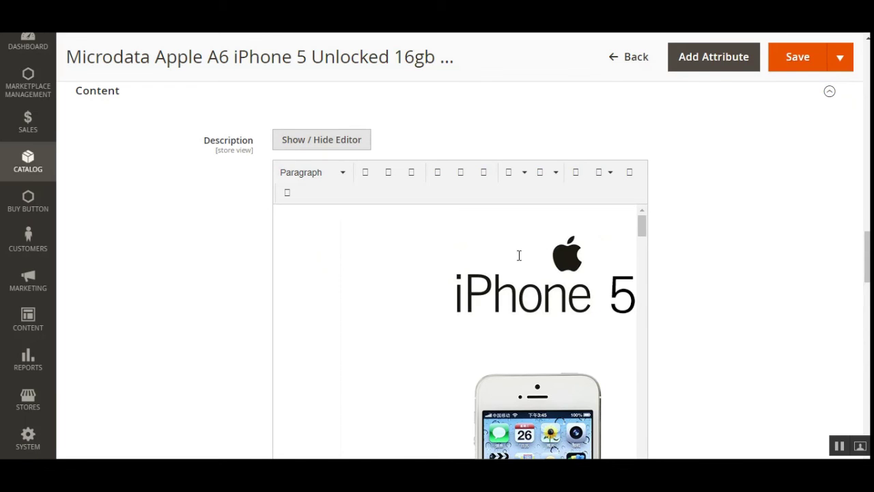
{"action": "scroll", "coordinate": [522, 287], "scroll_direction": "down", "scroll_amount": 5}
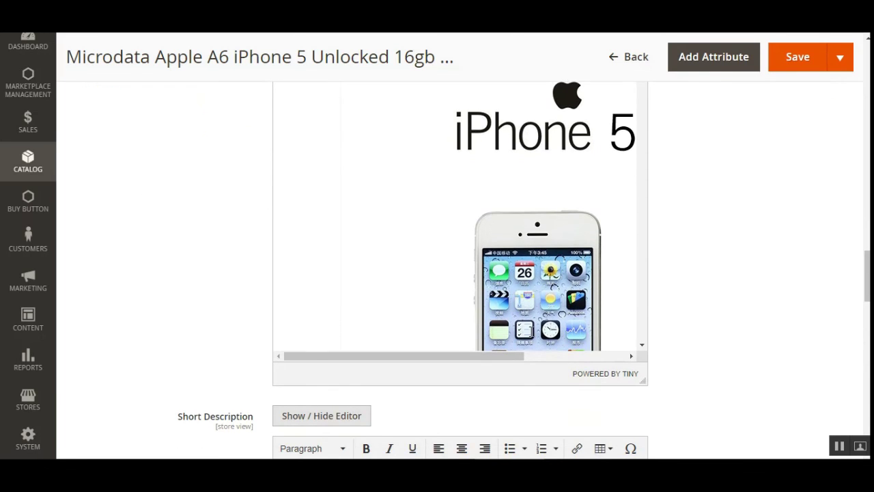
{"action": "scroll", "coordinate": [642, 115], "scroll_direction": "down", "scroll_amount": 10}
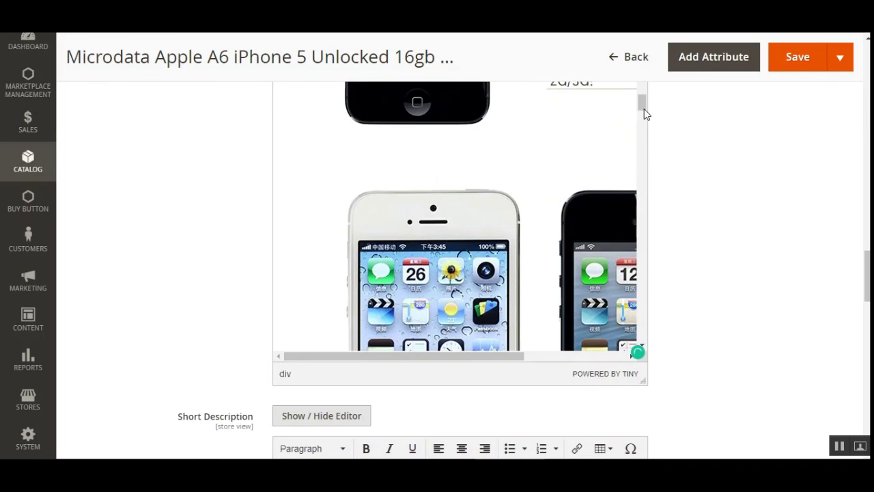
{"action": "left_click_drag", "start_coordinate": [646, 125], "coordinate": [656, 340]}
{"action": "left_click_drag", "start_coordinate": [482, 356], "coordinate": [601, 372]}
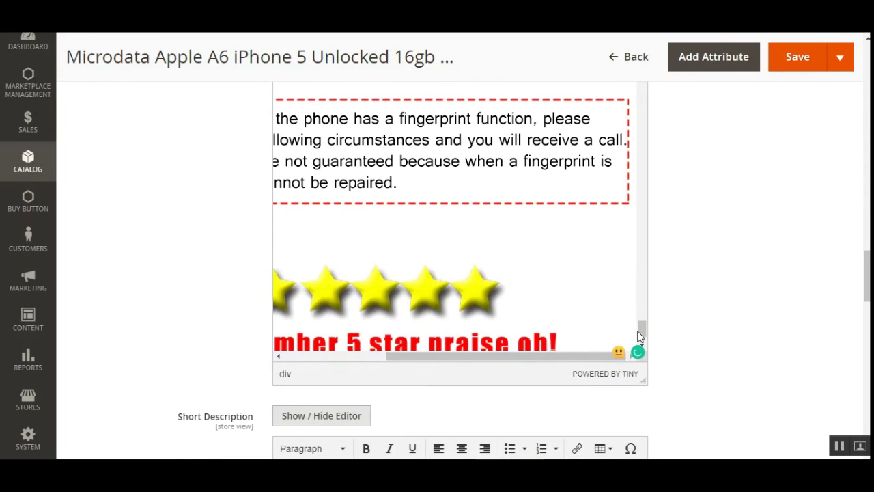
{"action": "left_click_drag", "start_coordinate": [642, 330], "coordinate": [639, 201]}
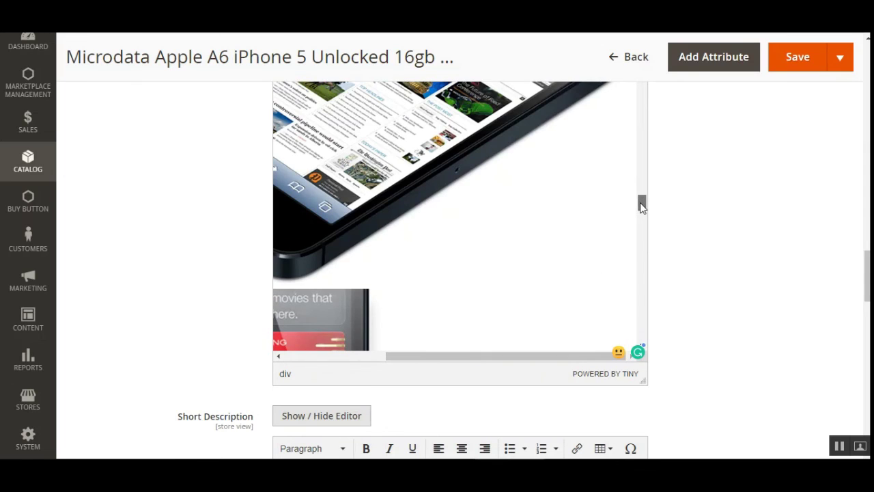
{"action": "scroll", "coordinate": [458, 273], "scroll_direction": "down", "scroll_amount": 3}
{"action": "scroll", "coordinate": [460, 269], "scroll_direction": "down", "scroll_amount": 4}
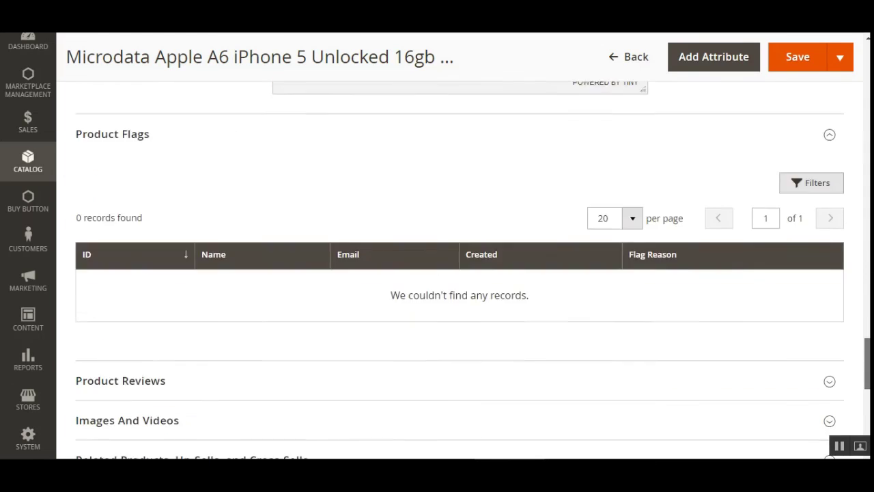
Review the Current Variations of the iPhone 5 product, including their SKUs, prices, quantities and attributes.
{"action": "scroll", "coordinate": [459, 270], "scroll_direction": "up", "scroll_amount": 10}
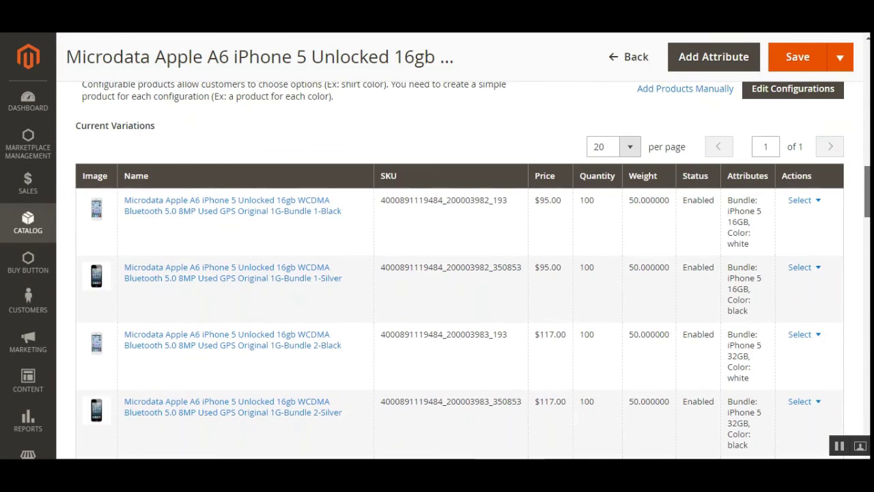
{"action": "scroll", "coordinate": [460, 270], "scroll_direction": "down", "scroll_amount": 1}
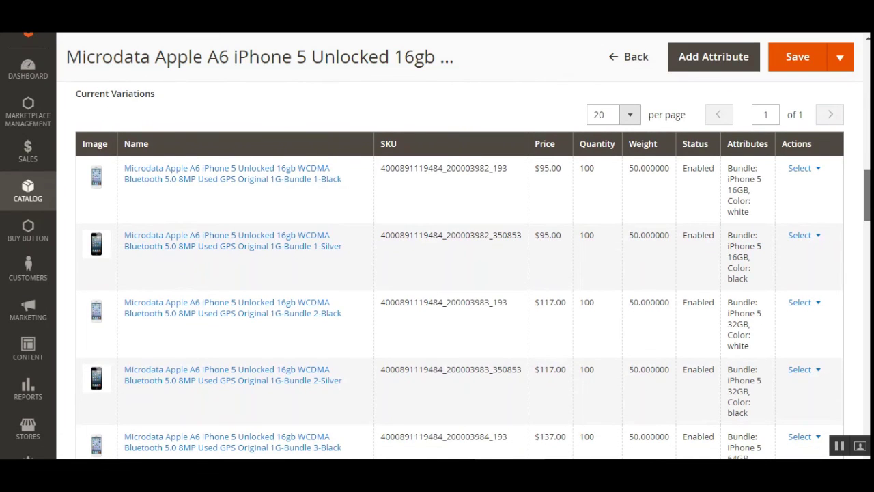
{"action": "scroll", "coordinate": [460, 270], "scroll_direction": "down", "scroll_amount": 2}
{"action": "scroll", "coordinate": [459, 270], "scroll_direction": "up", "scroll_amount": 15}
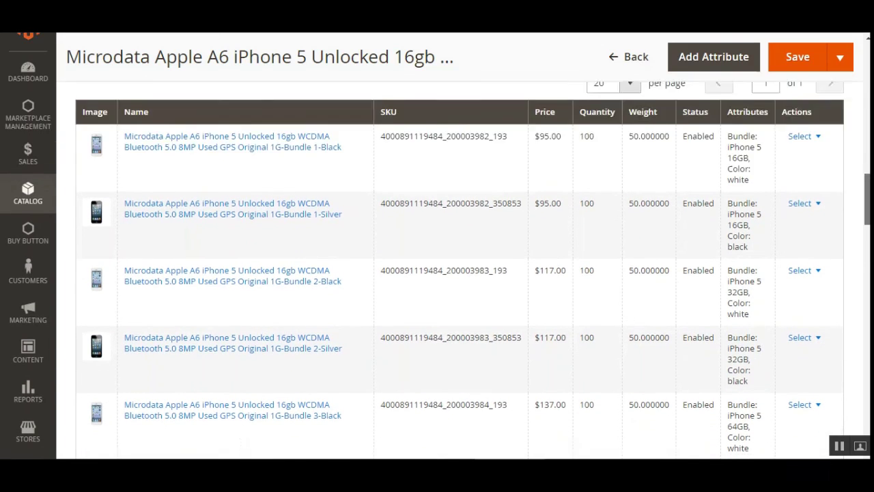